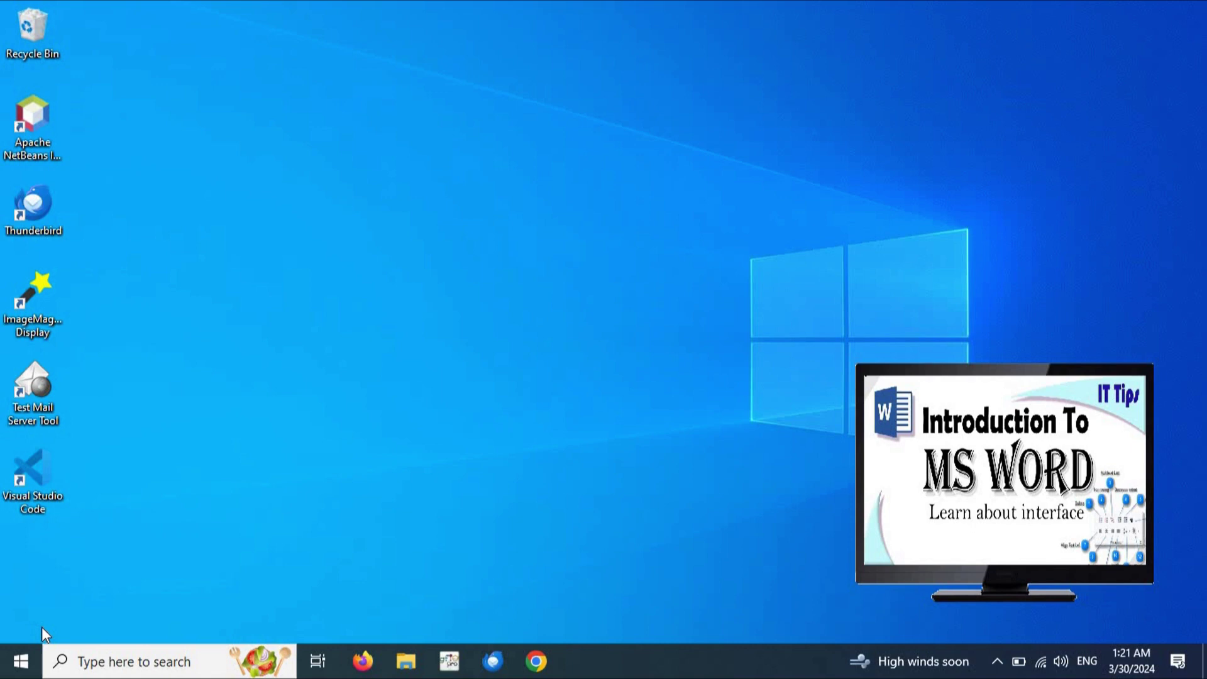
- Launch Word 2013 and maximize its window
key("super")
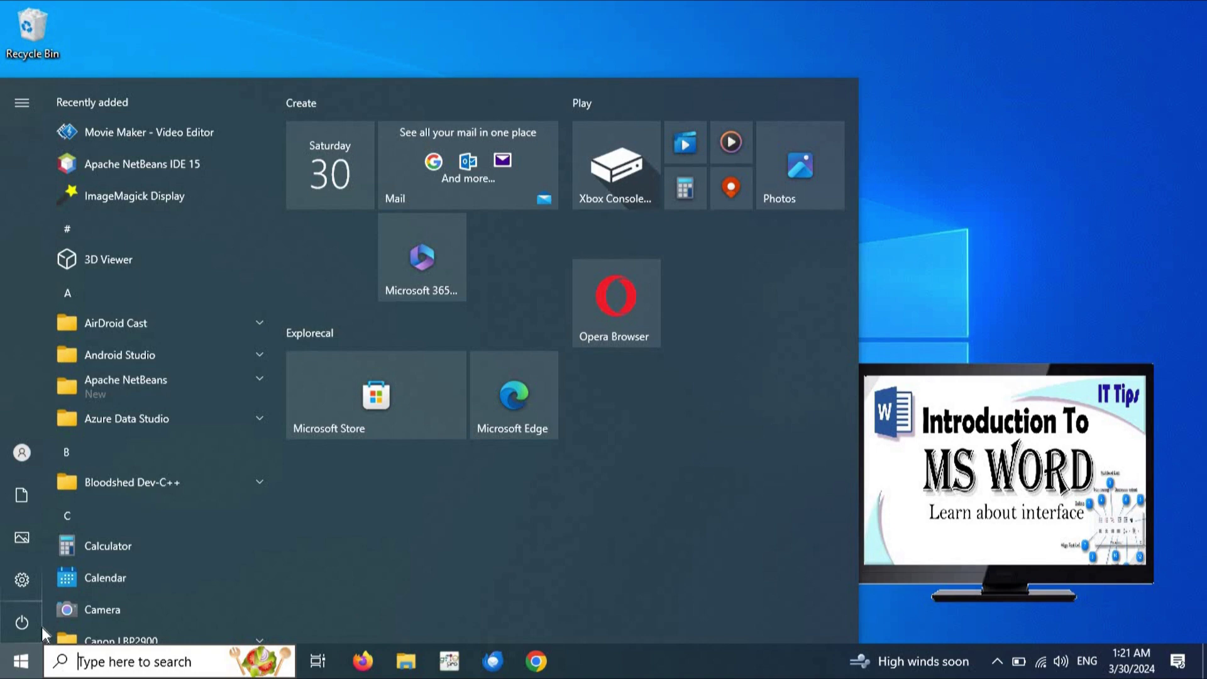
type("word")
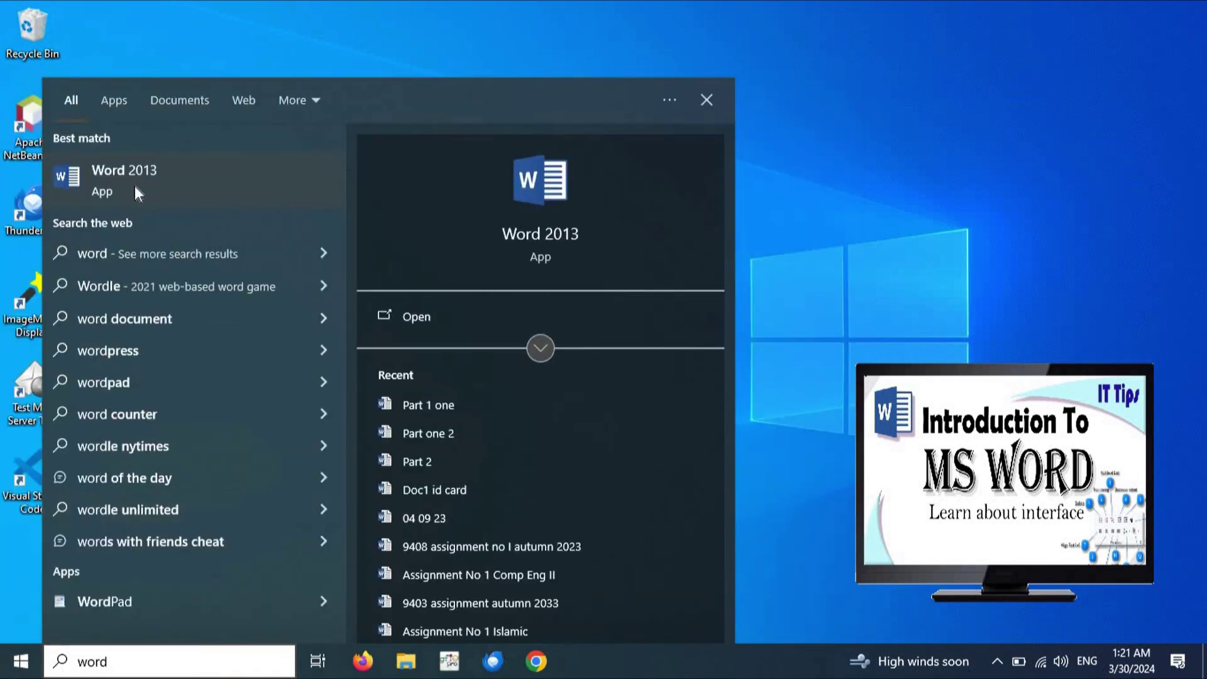
left_click(114, 181)
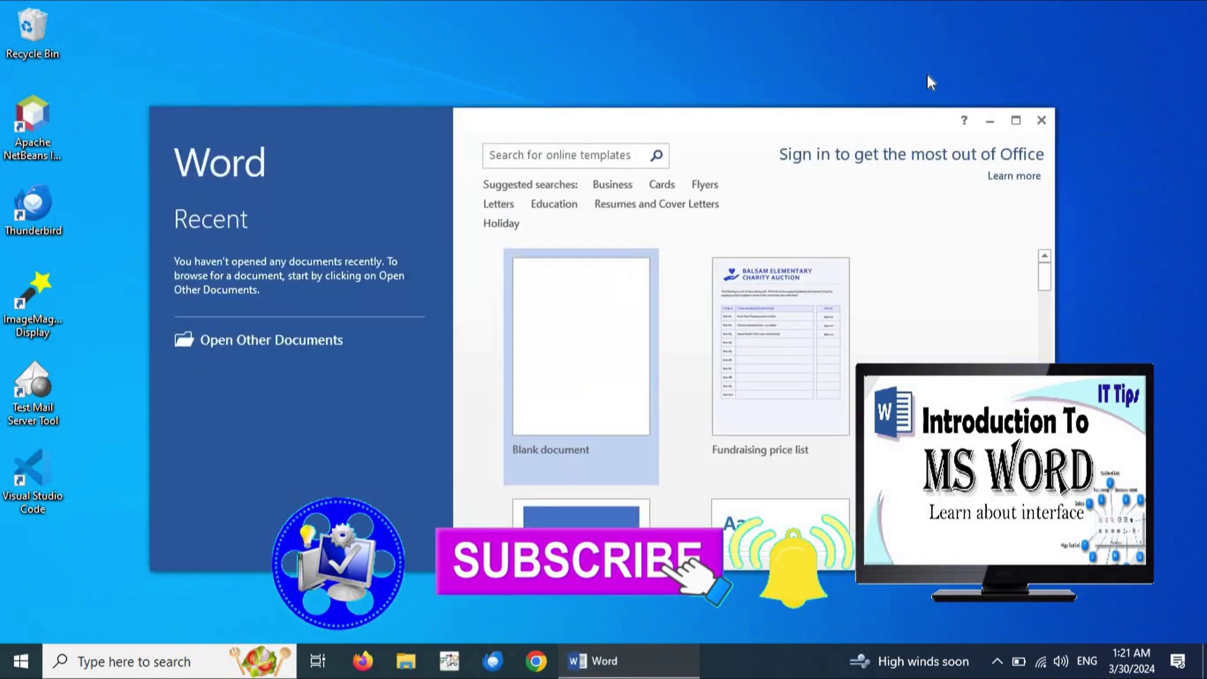
left_click(1016, 121)
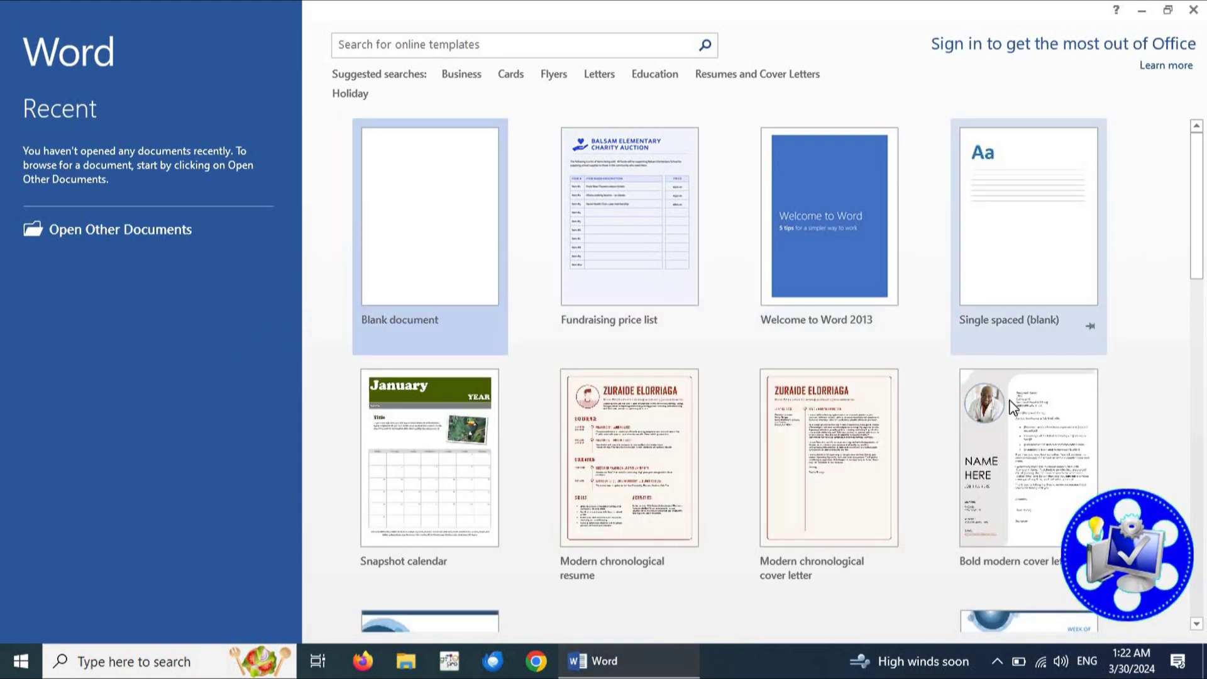
- Look through the templates offered on the start screen
scroll(751, 467, "down", 10)
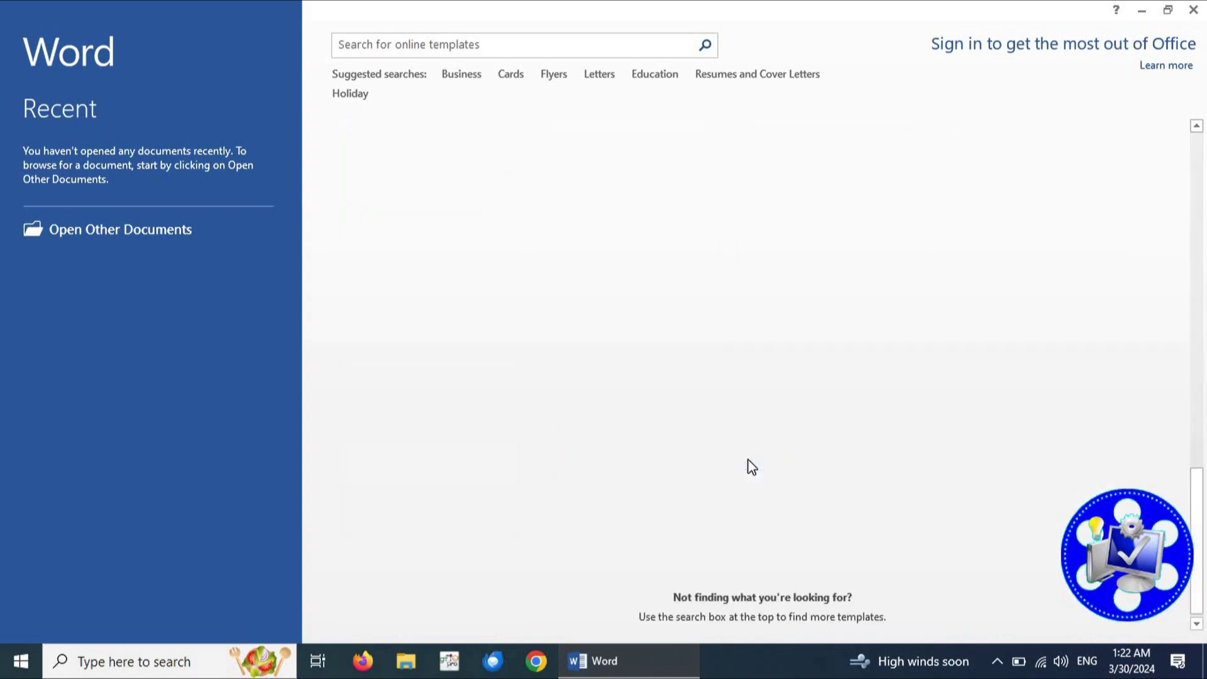
scroll(751, 467, "up", 5)
scroll(751, 466, "down", 5)
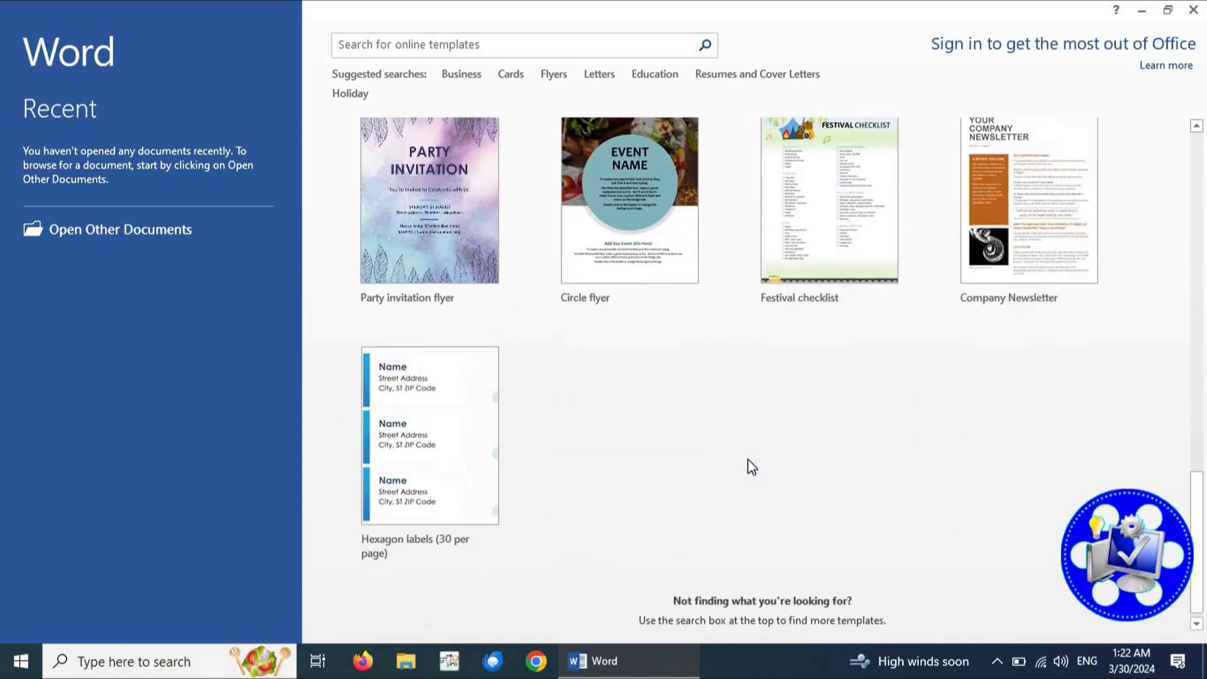
scroll(628, 388, "up", 7)
scroll(627, 388, "up", 5)
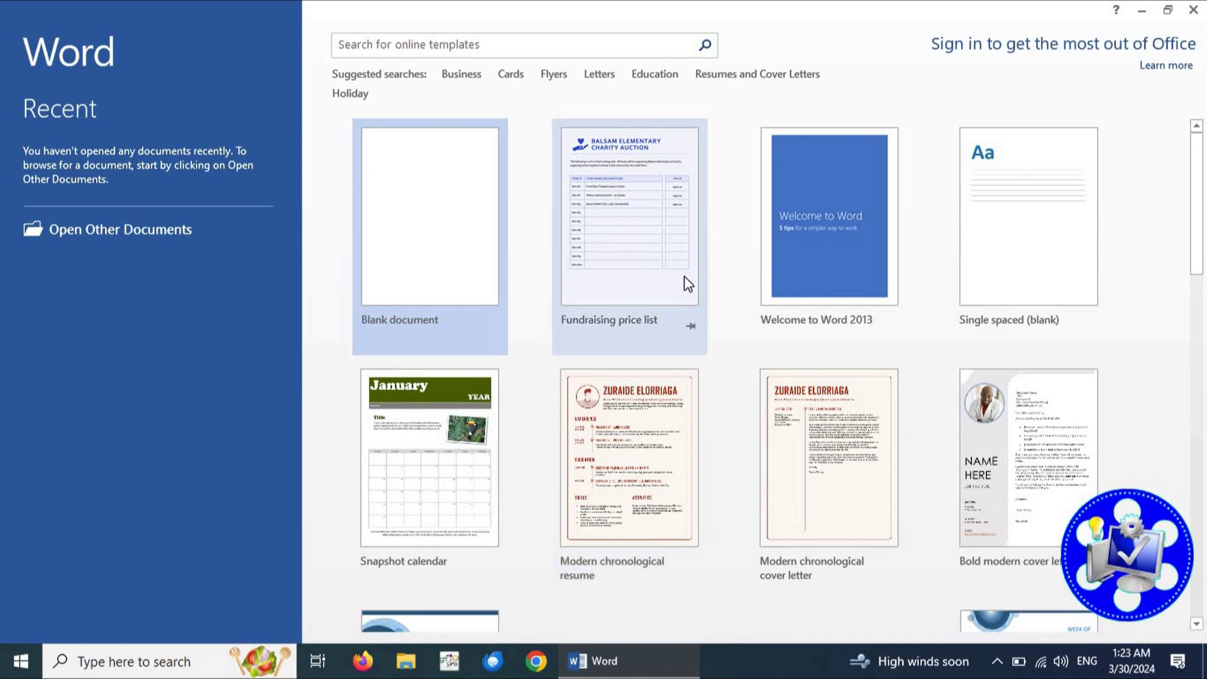
- Search the online templates for "education"
left_click(515, 47)
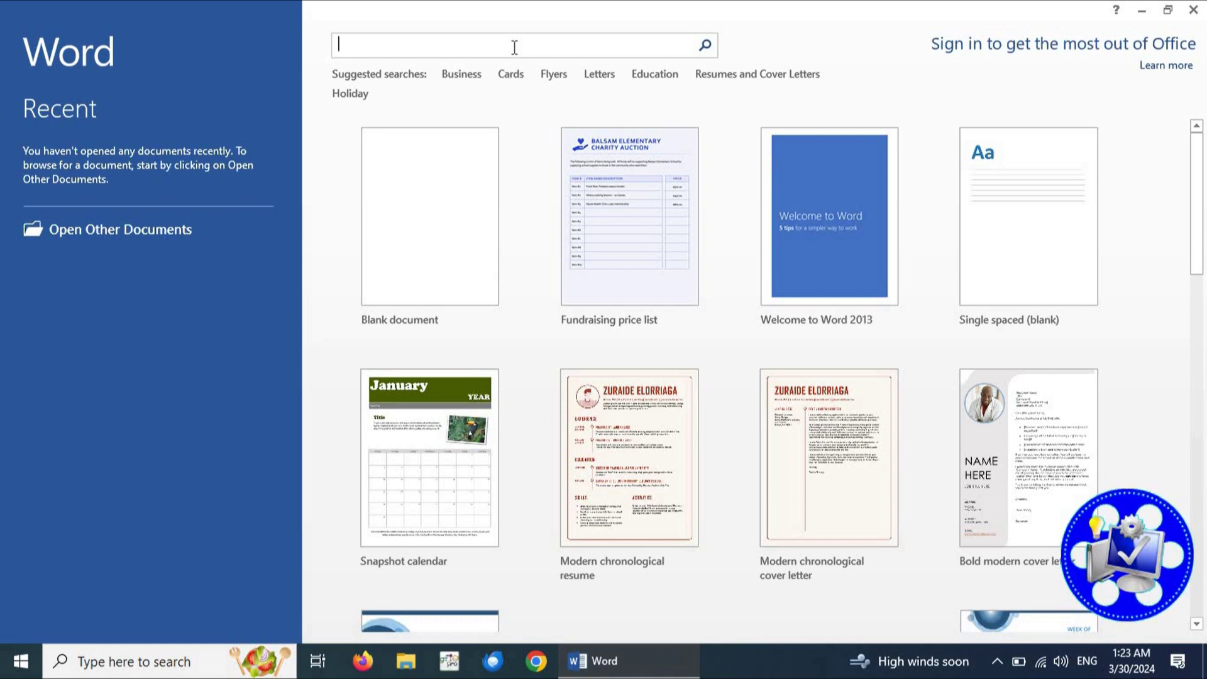
left_click(451, 77)
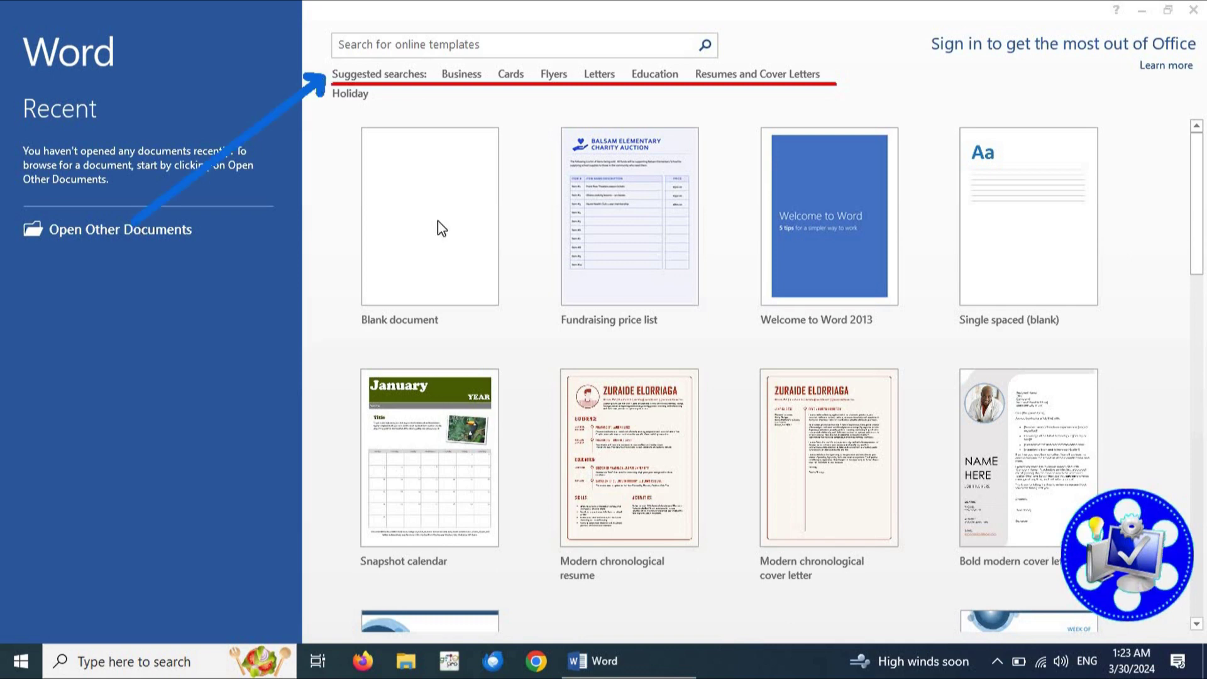
left_click(511, 44)
type("edu")
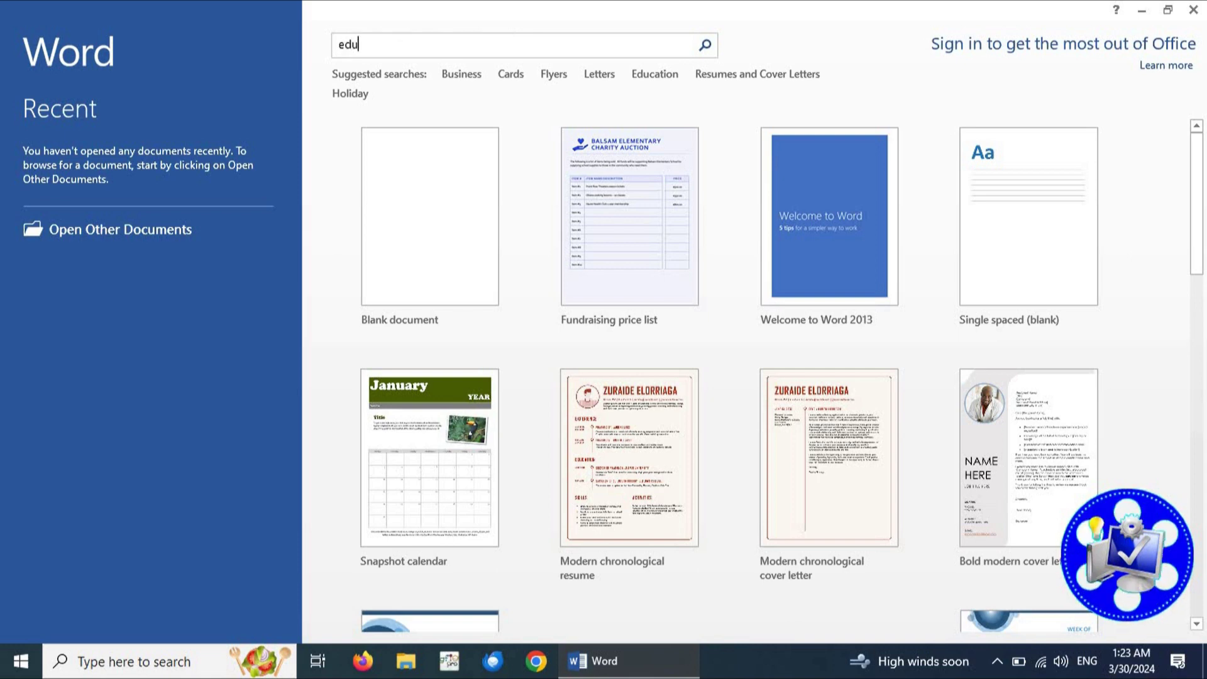
type("cation")
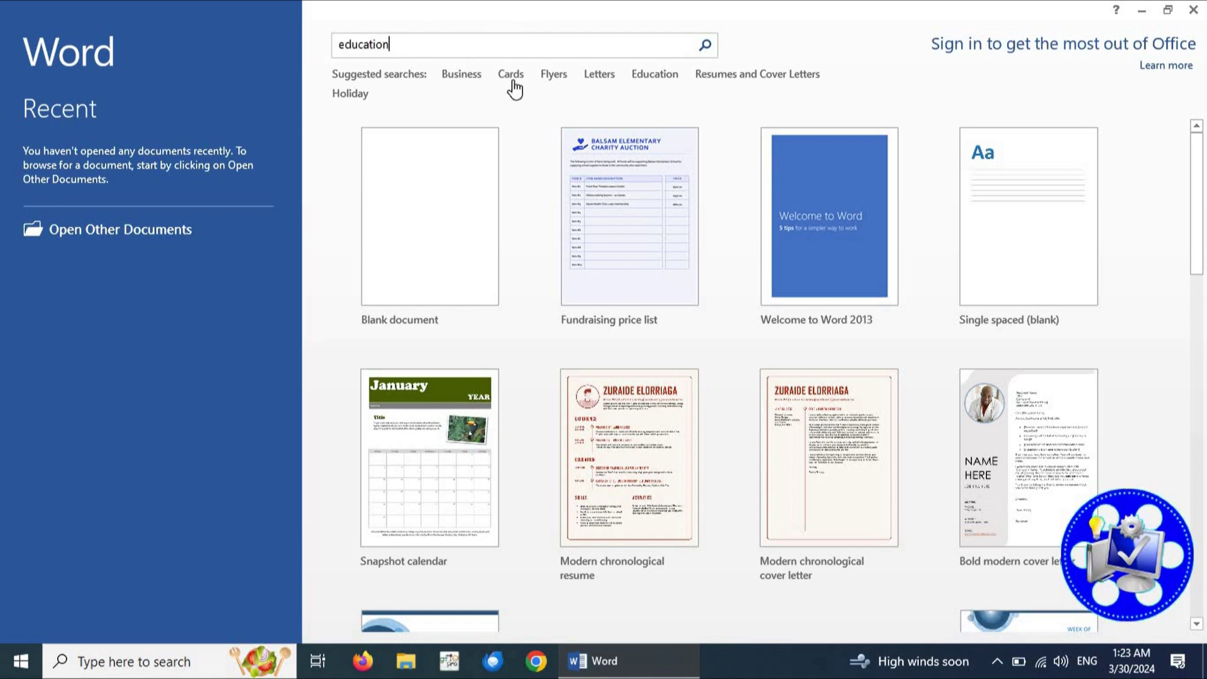
key("Return")
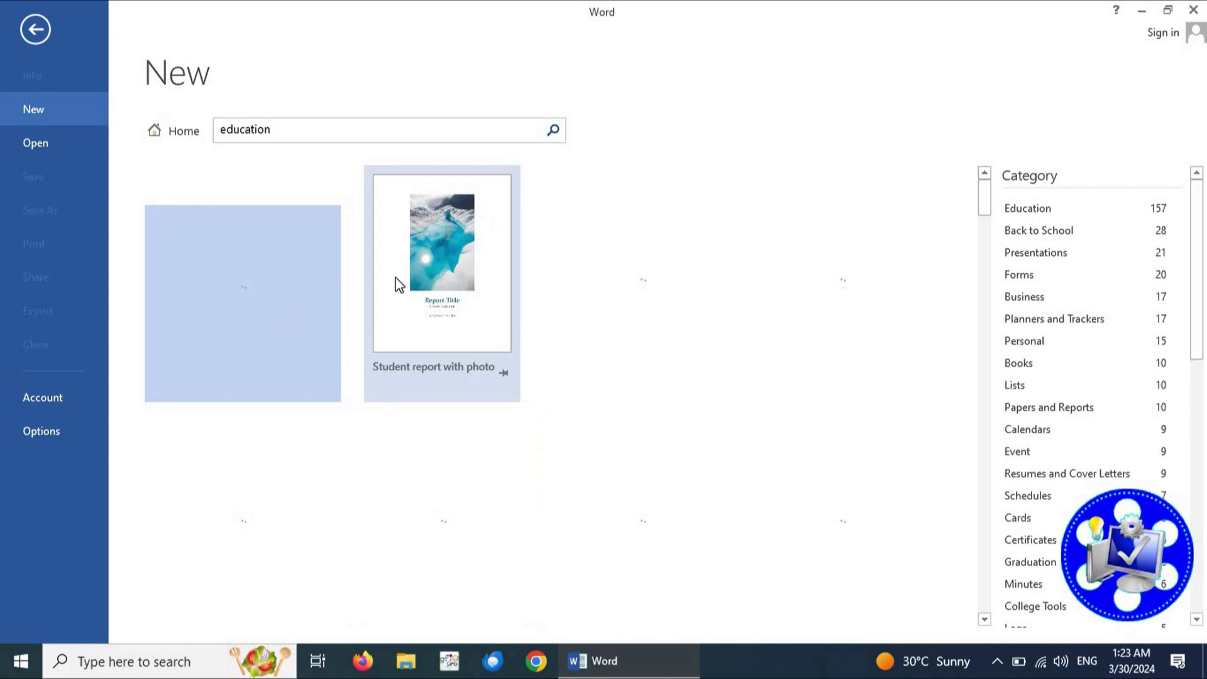
- Browse the education templates and preview the Public speaking peer review template without creating a document from it
scroll(680, 408, "down", 3)
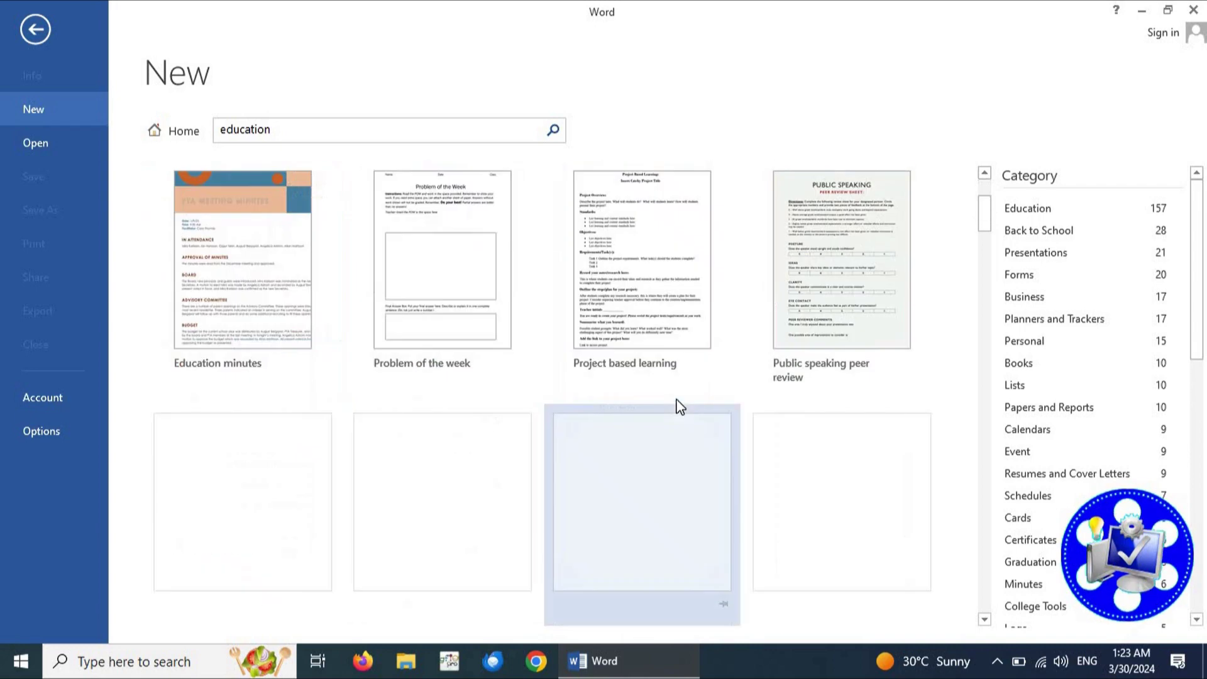
scroll(679, 405, "up", 3)
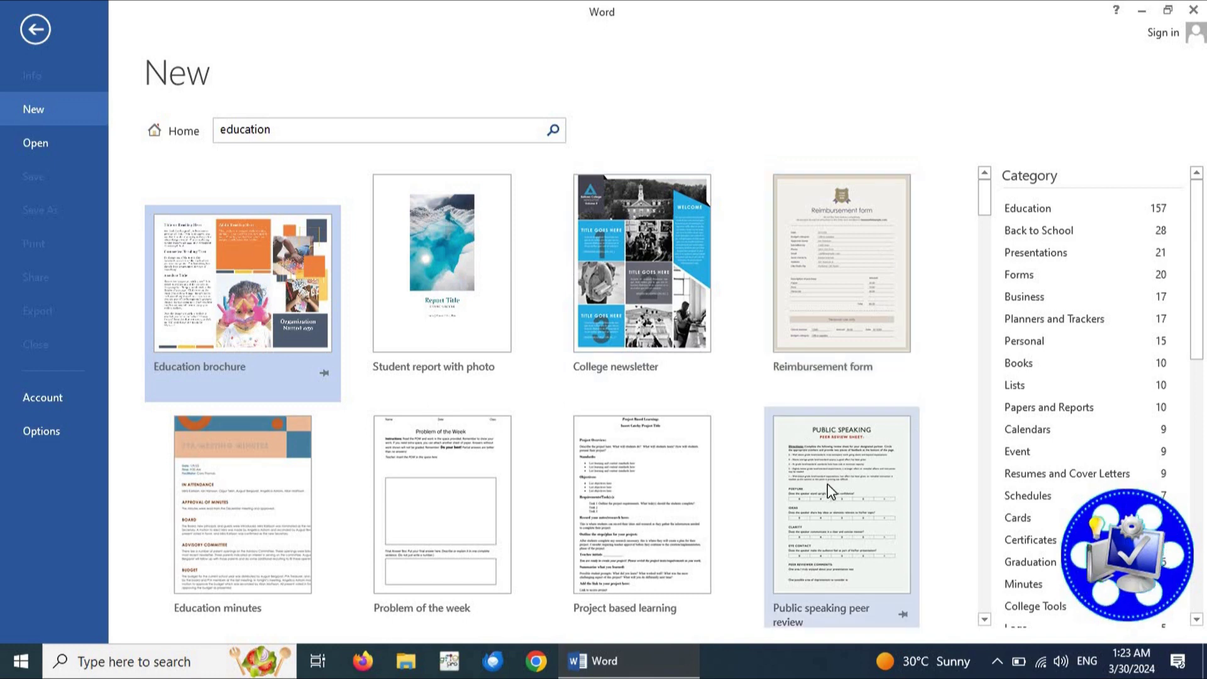
left_click(827, 484)
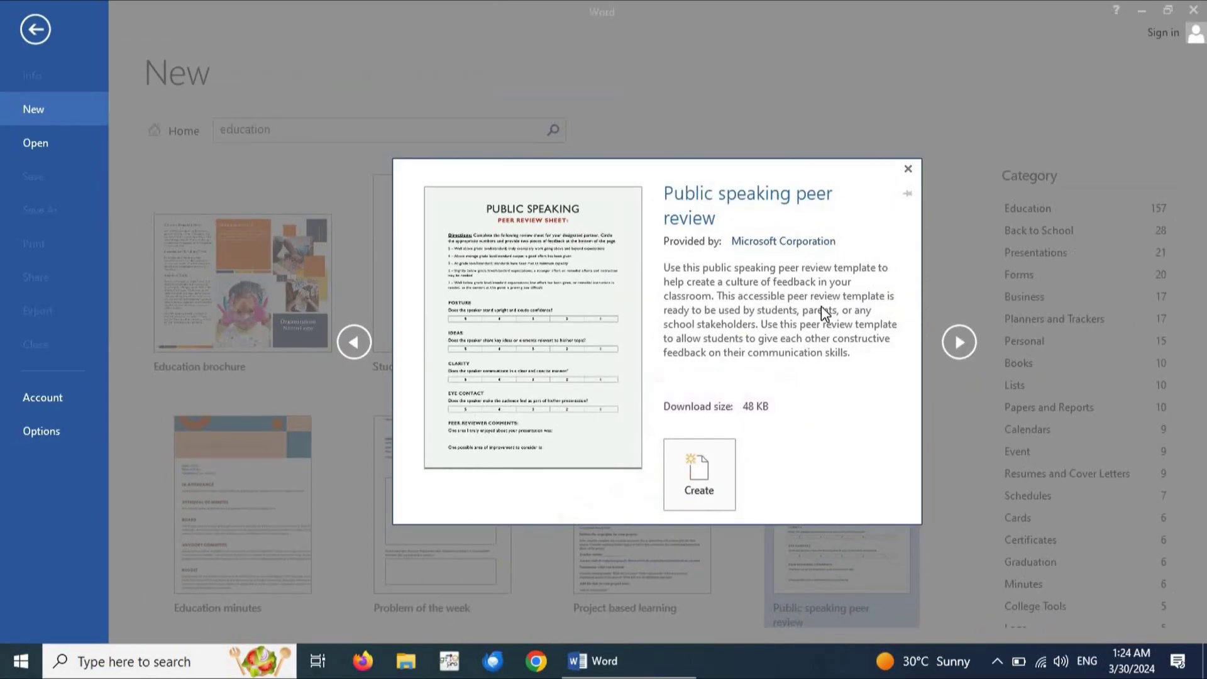
left_click(908, 170)
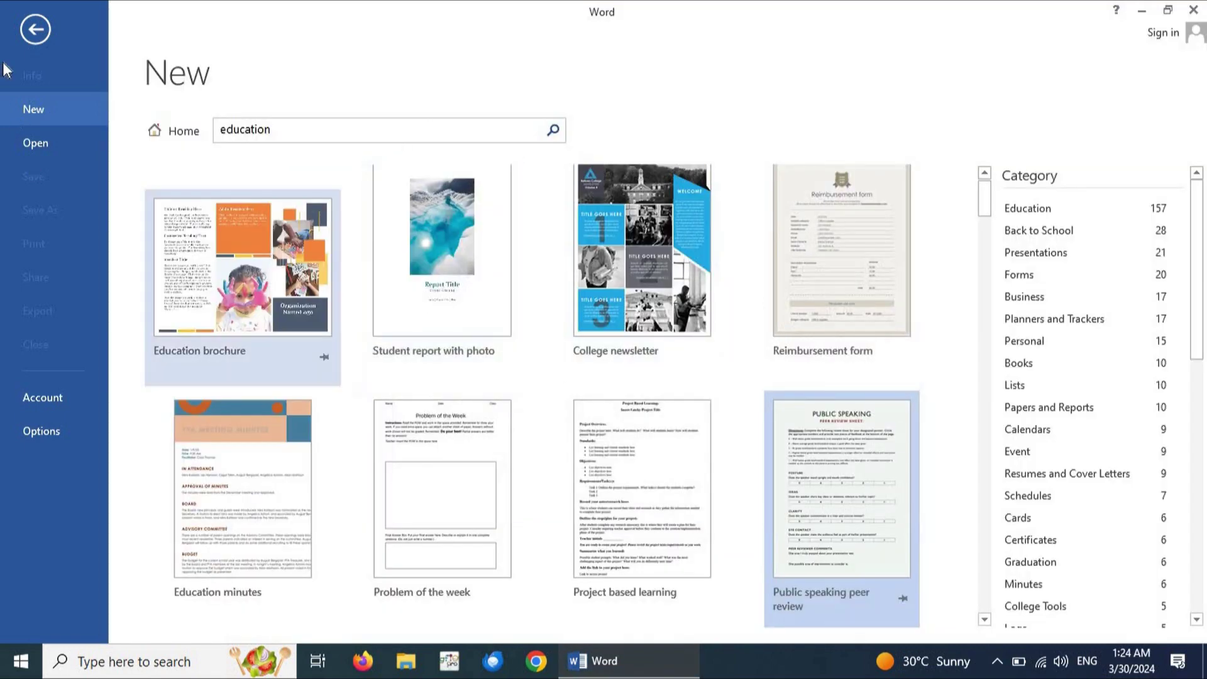
- Leave the template search and create a new blank document
left_click(34, 31)
left_click(450, 200)
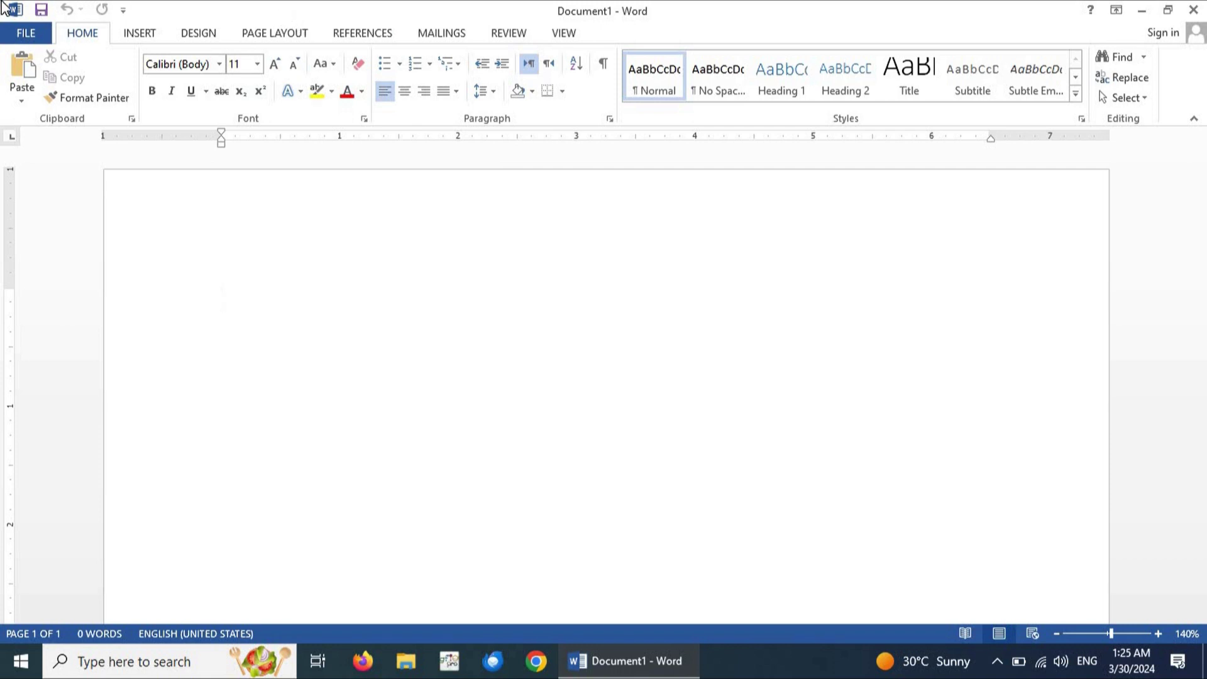
- View the window control commands such as Restore, Minimize and Close without applying any
key("alt")
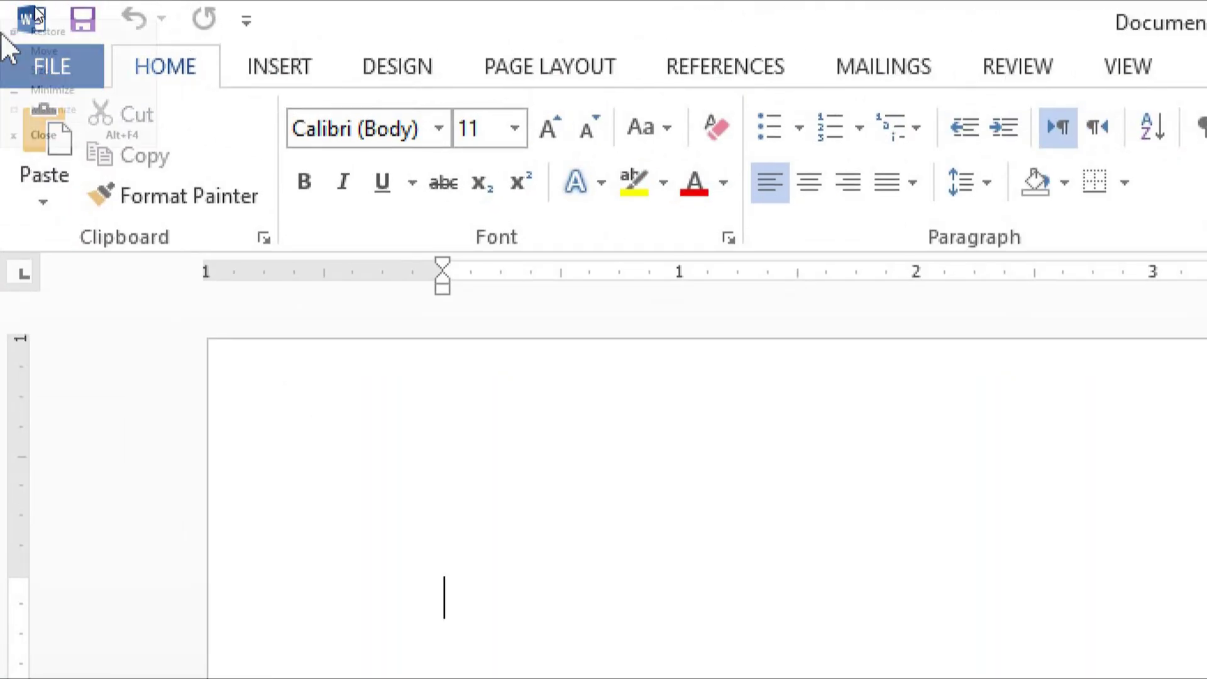
left_click(32, 18)
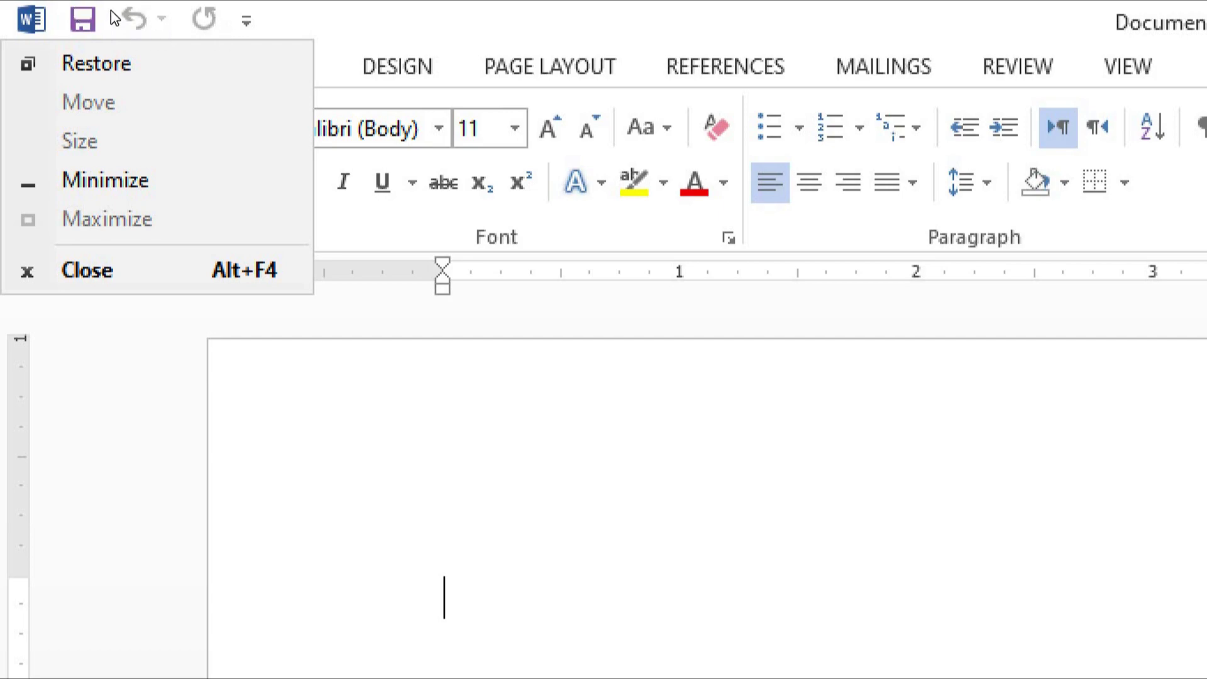
key("Escape")
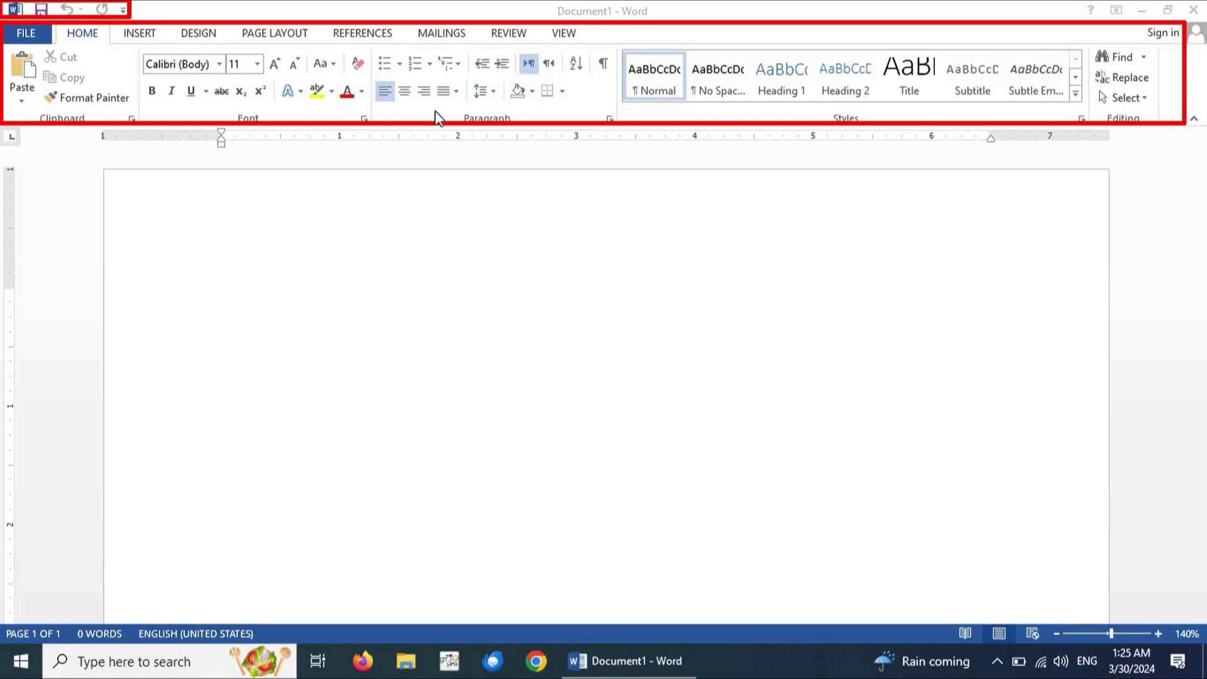
- Review the Insert, Design, Page Layout and Mailings command groups, and return to the Home commands
left_click(149, 36)
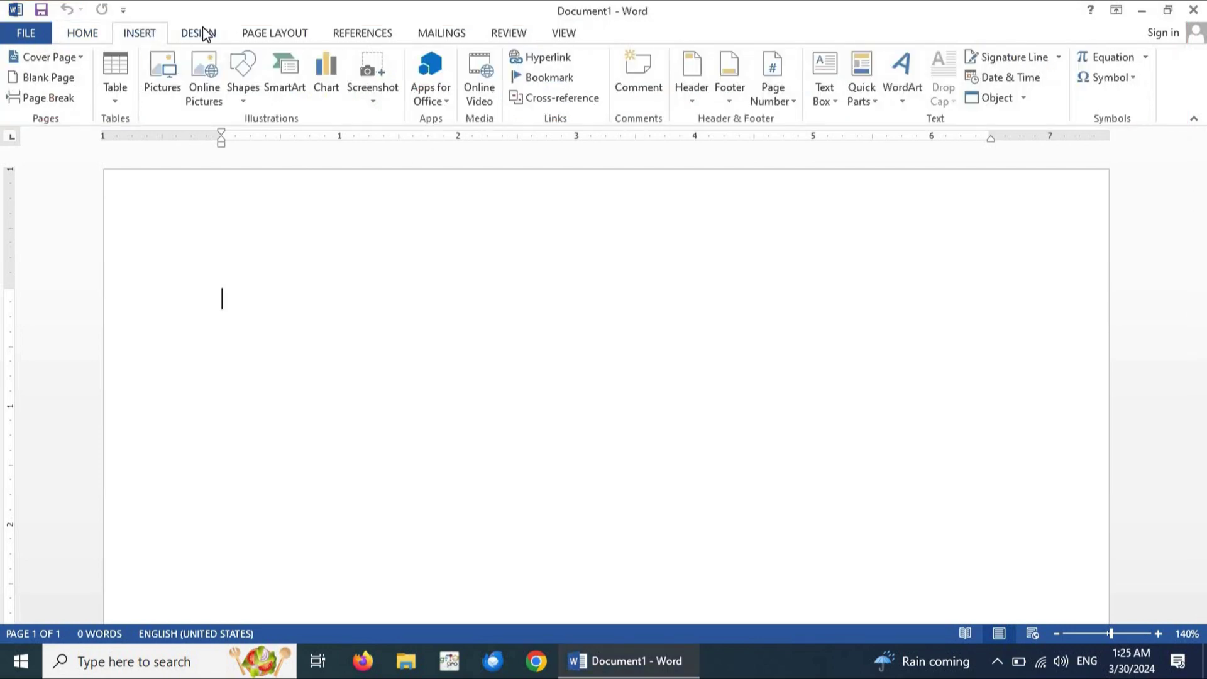
left_click(206, 34)
left_click(267, 35)
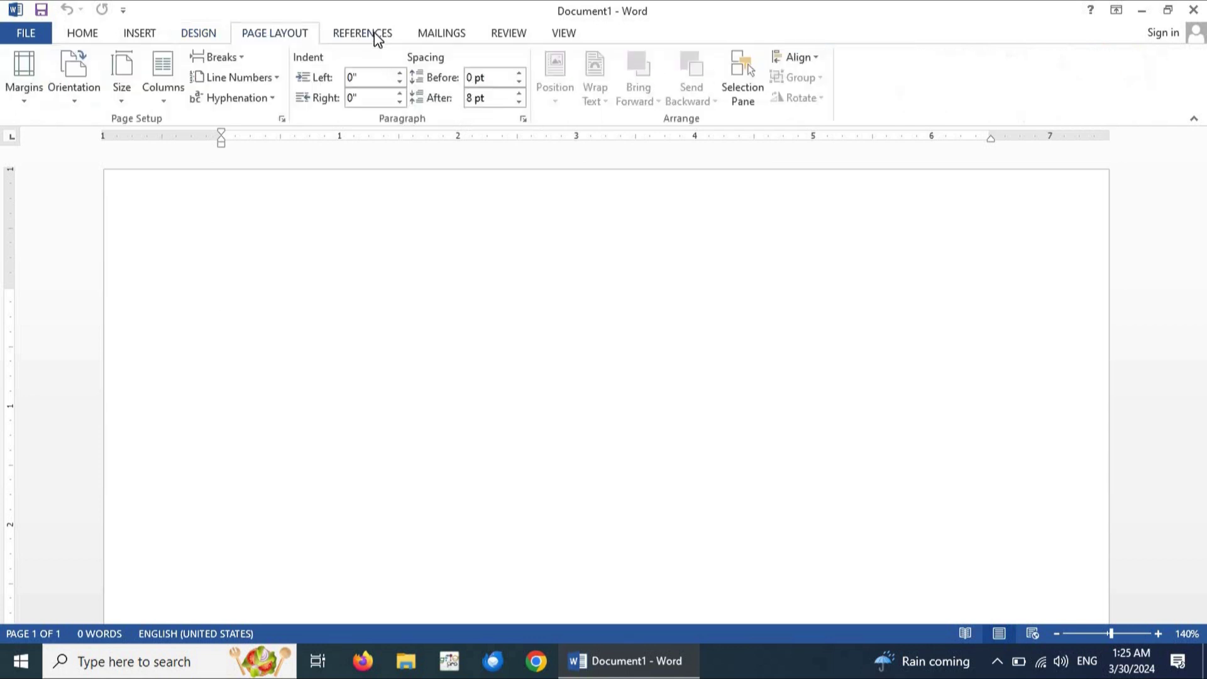
left_click(438, 32)
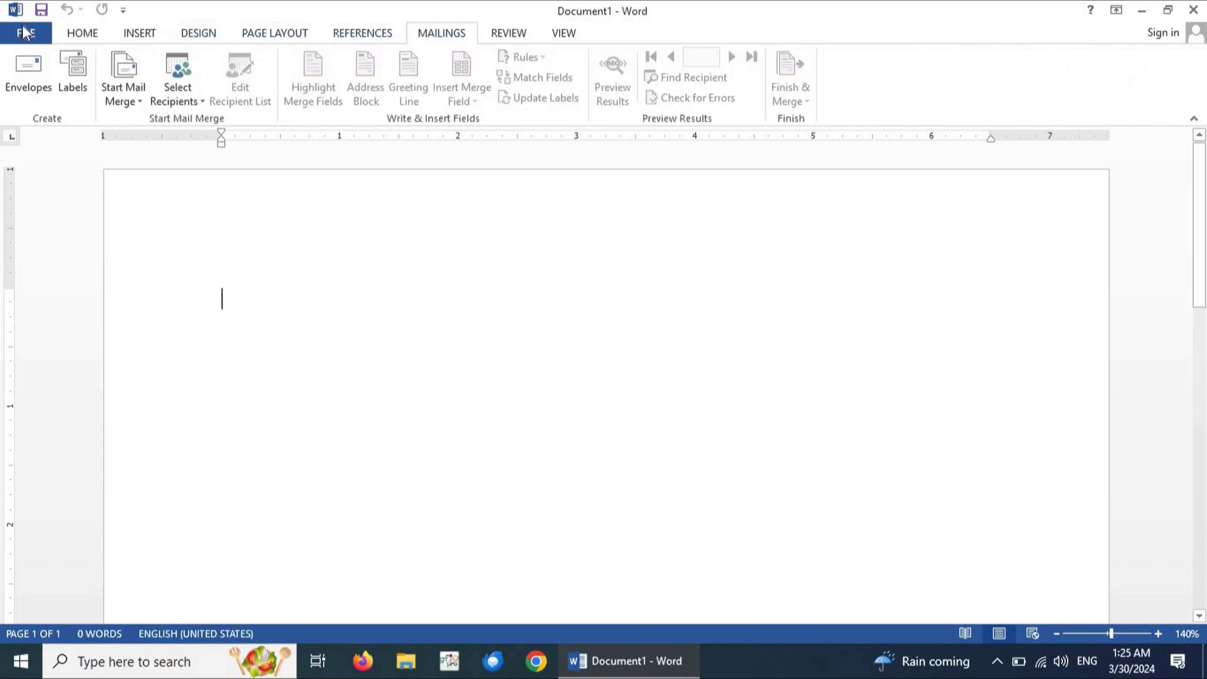
left_click(74, 35)
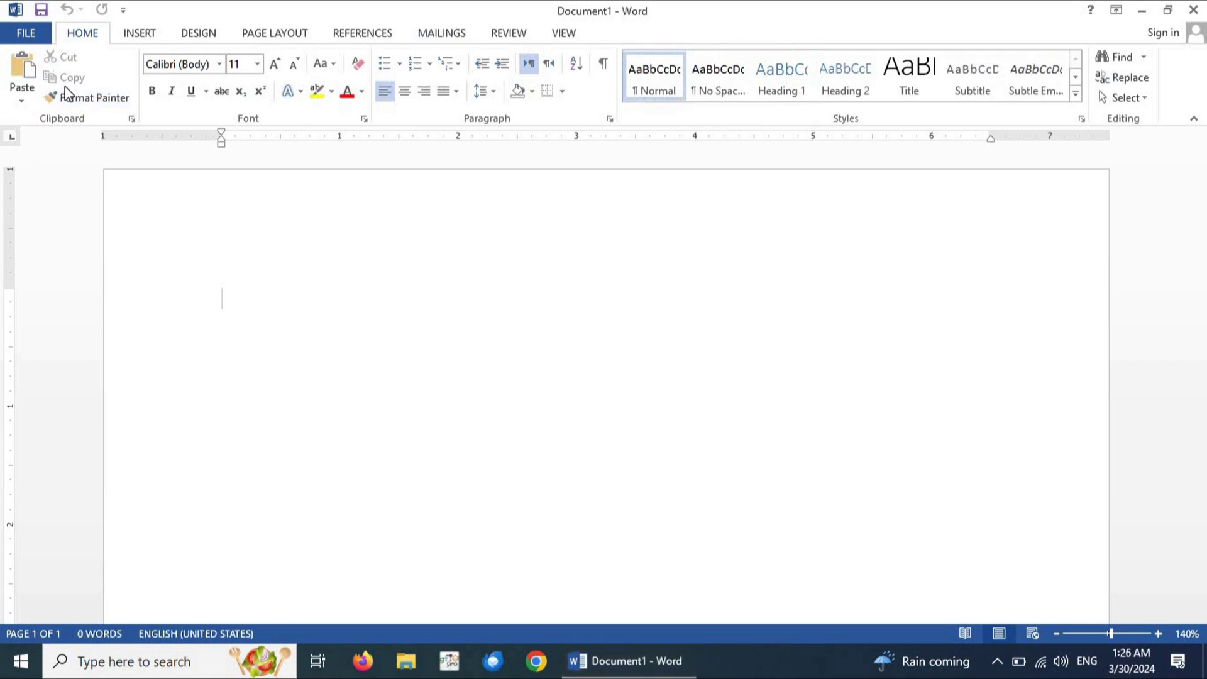
left_click_drag(62, 90, 77, 40)
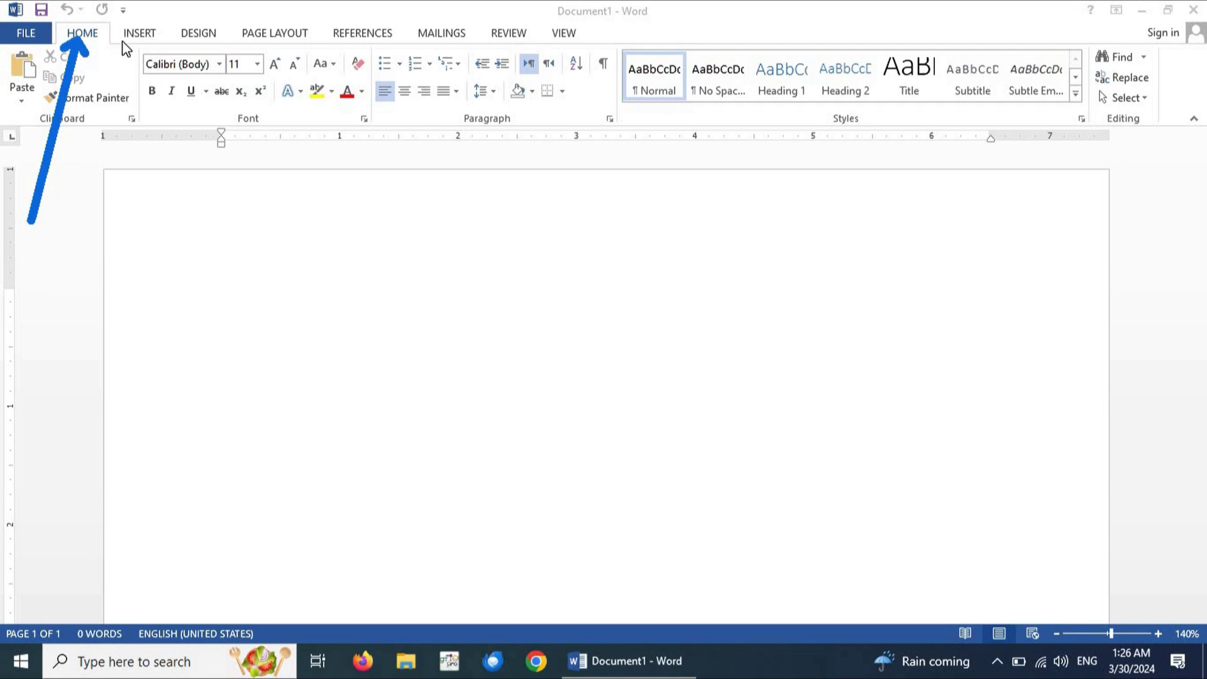
left_click_drag(295, 75, 585, 70)
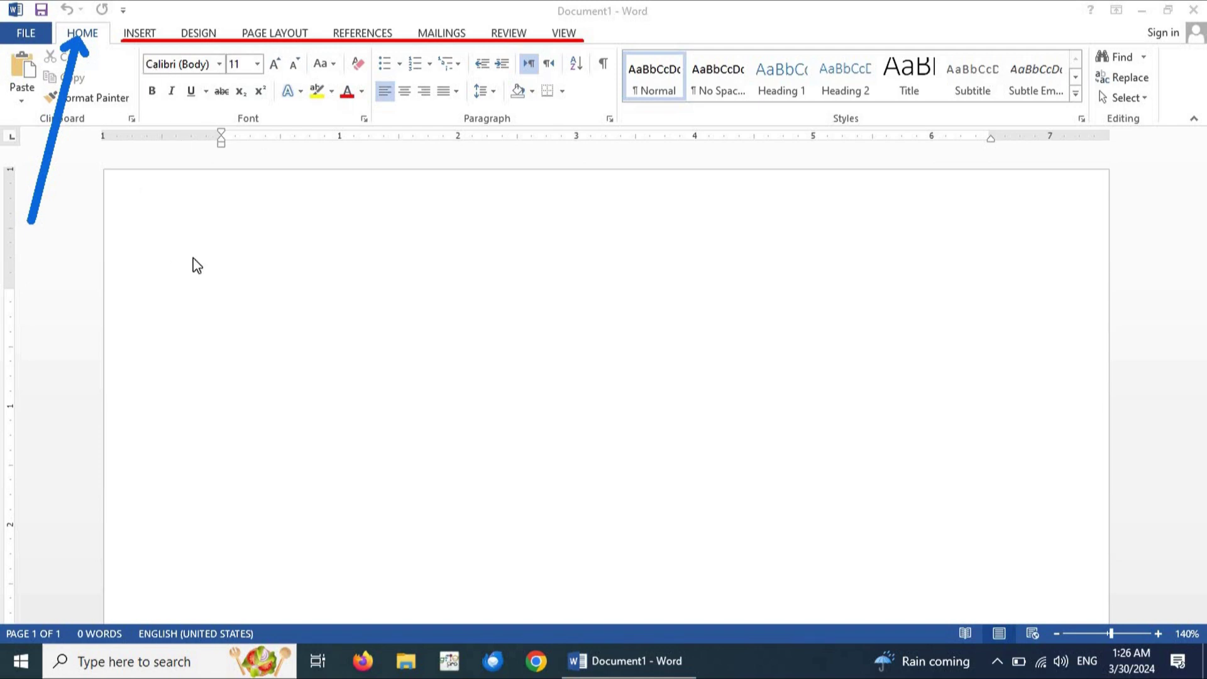
- Display the Clipboard pane beside the blank document
left_click(237, 221)
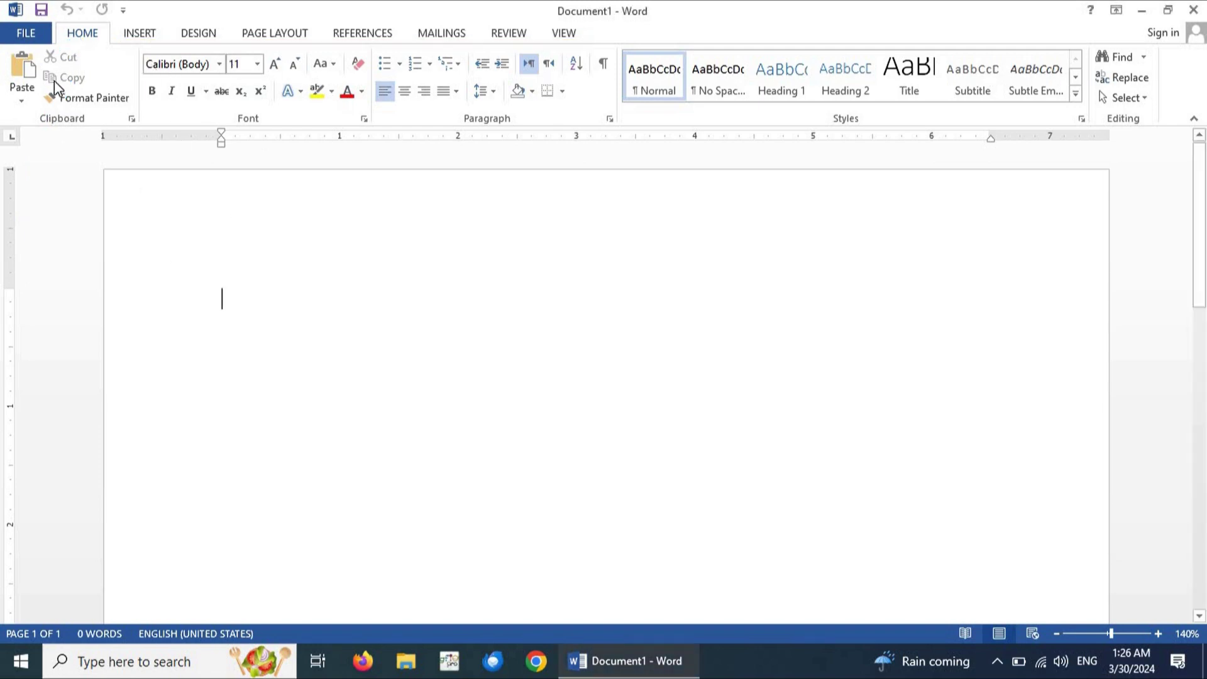
left_click(131, 119)
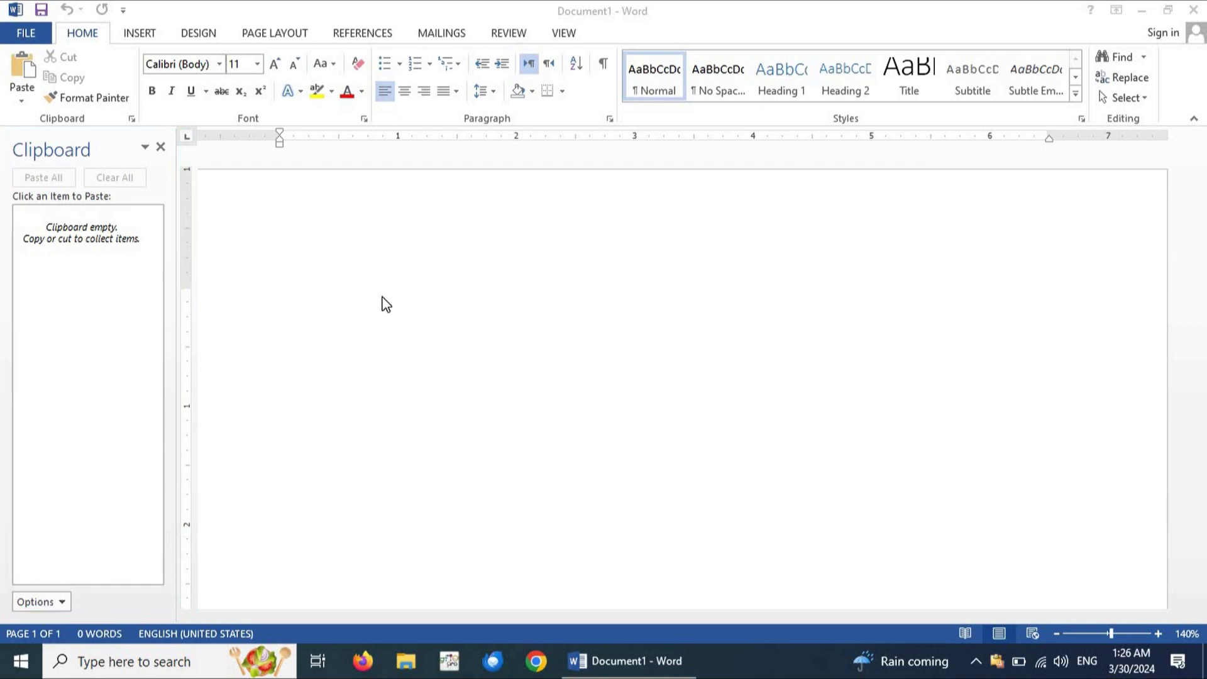
- Compare the command groups of Design, Page Layout, References and Mailings, ending on the Home commands
left_click(206, 34)
left_click(255, 35)
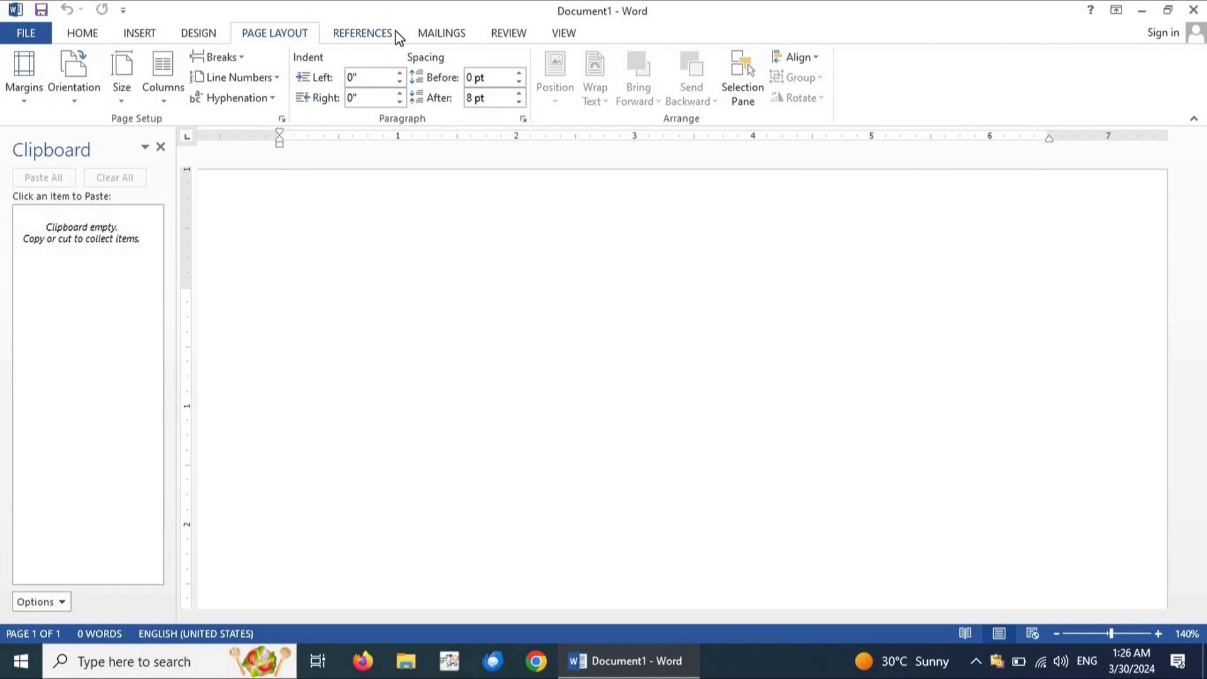
left_click(399, 38)
left_click(438, 35)
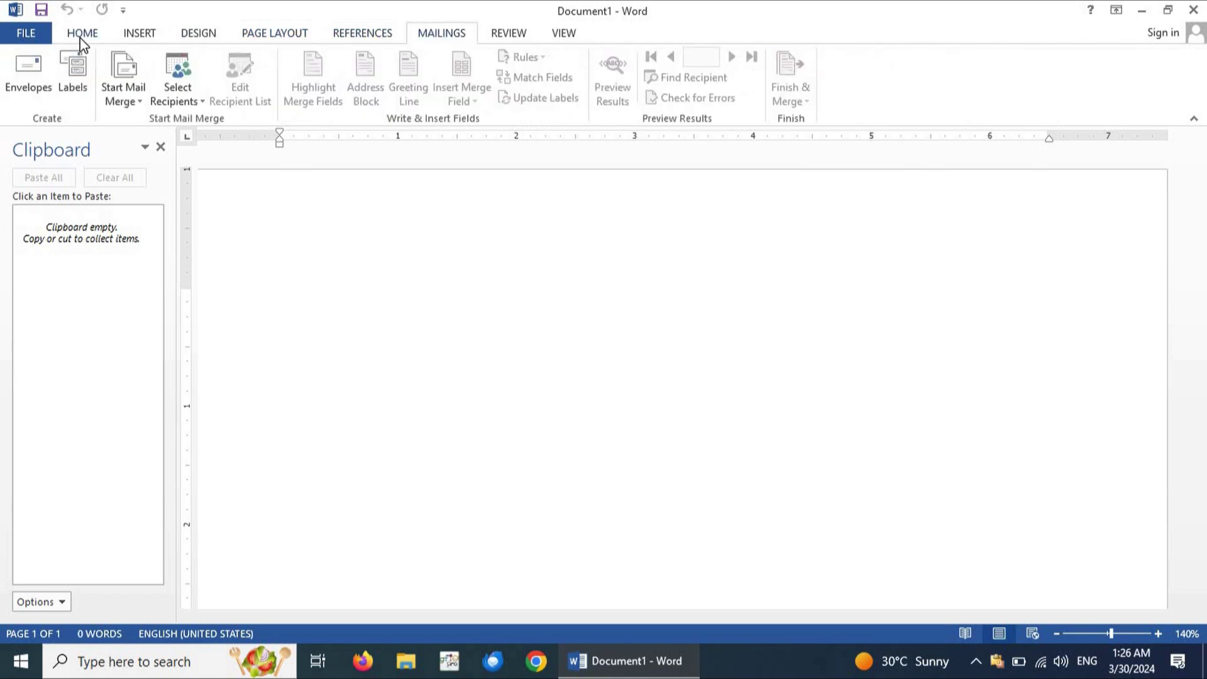
left_click(82, 38)
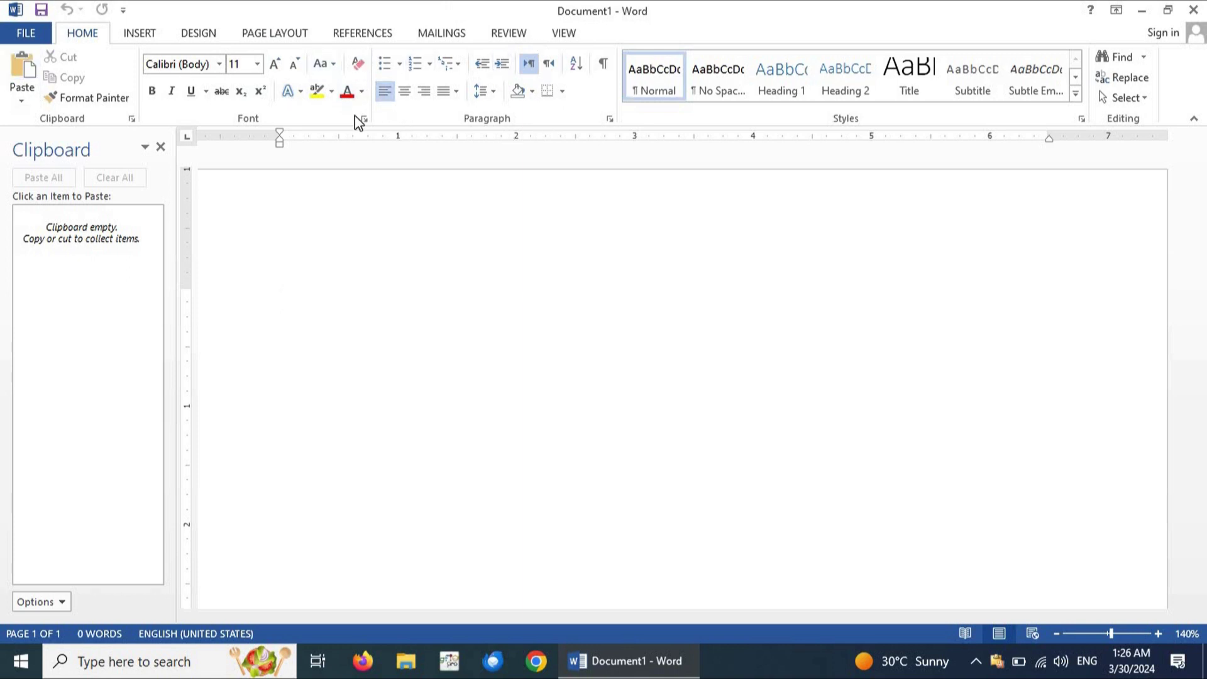
key("alt")
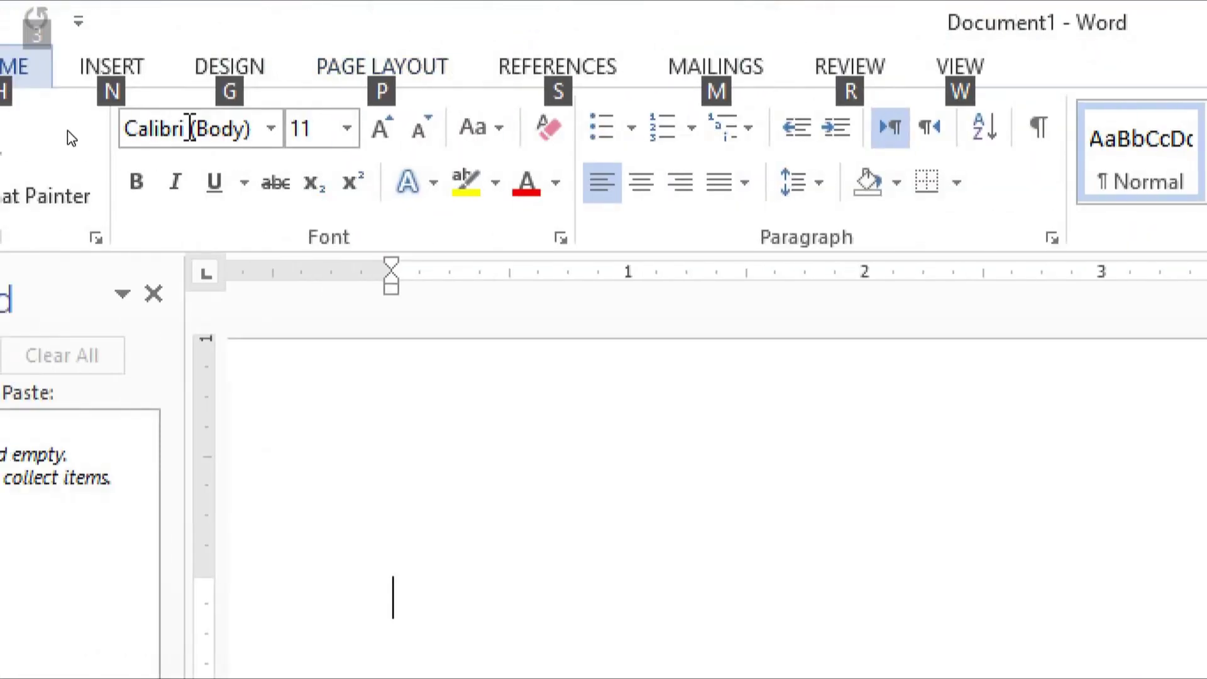
key("alt")
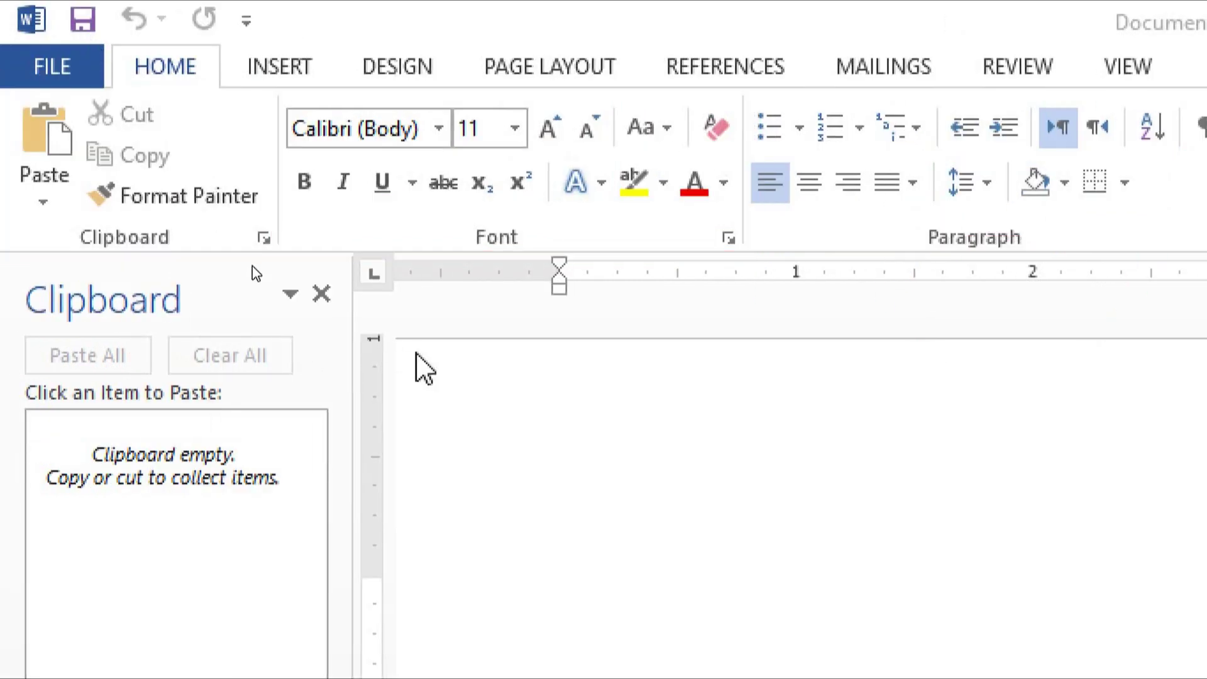
key("alt")
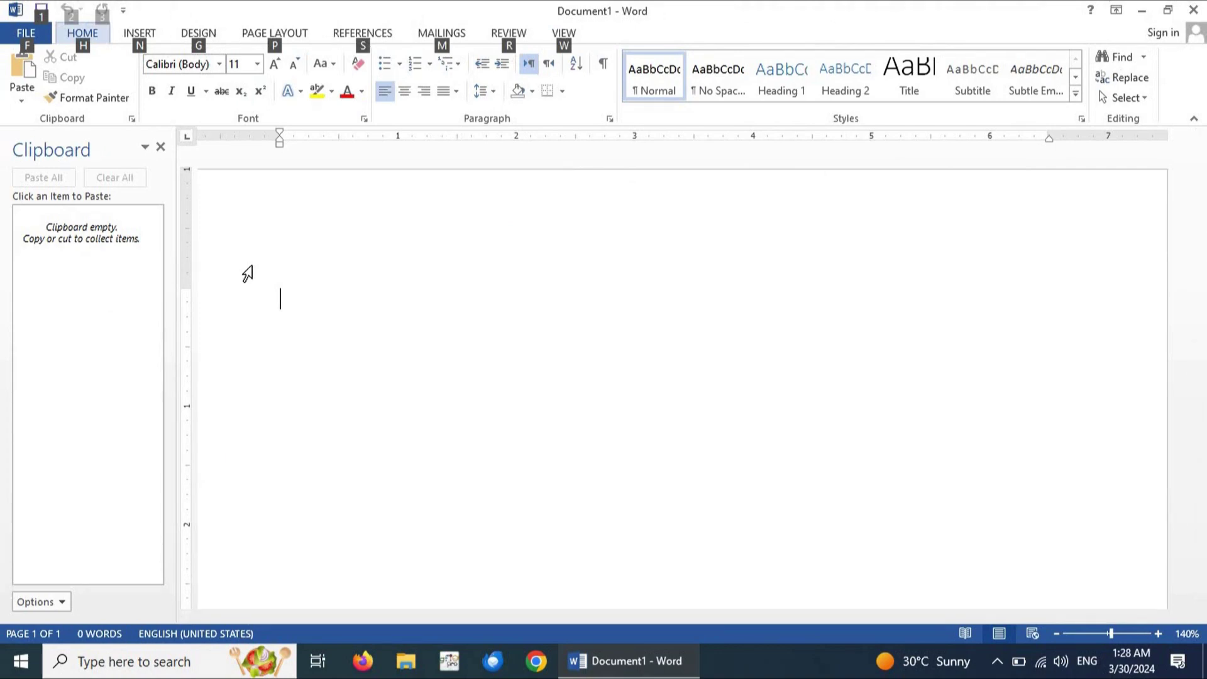
key("alt")
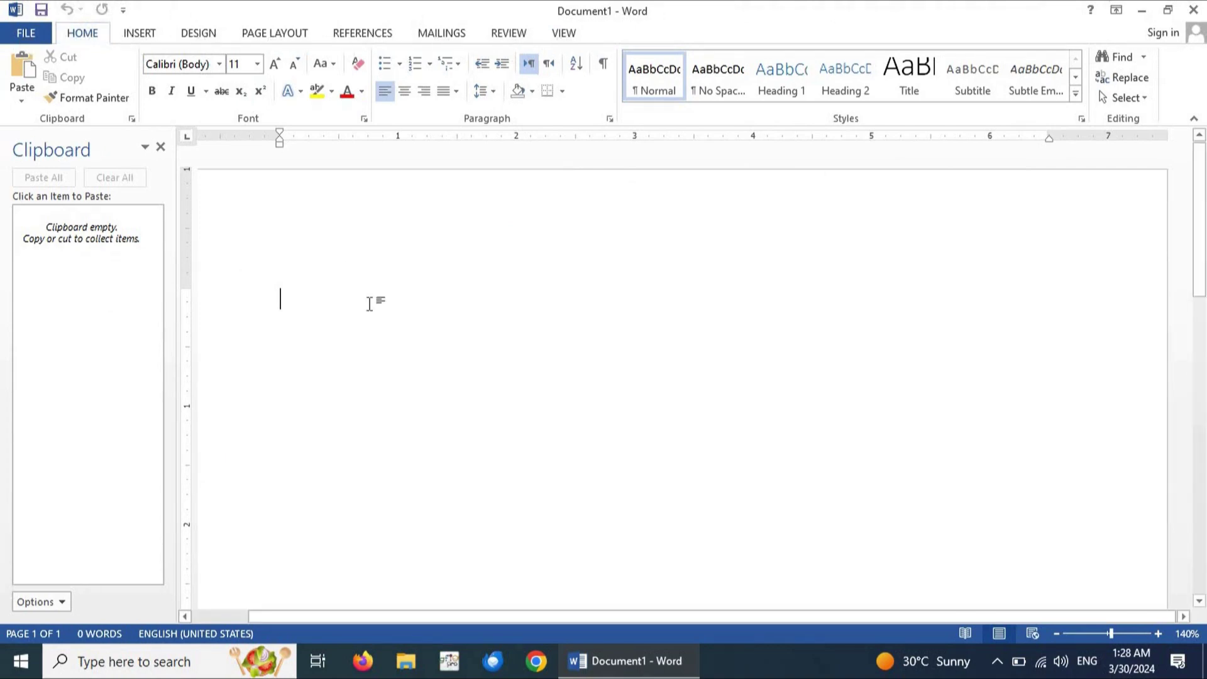
- Reduce the document's zoom level to 80% so more of the blank page fits in view
left_click(1056, 634)
left_click(1056, 633)
left_click(1056, 633)
left_click(1055, 633)
left_click(1055, 633)
left_click(1056, 634)
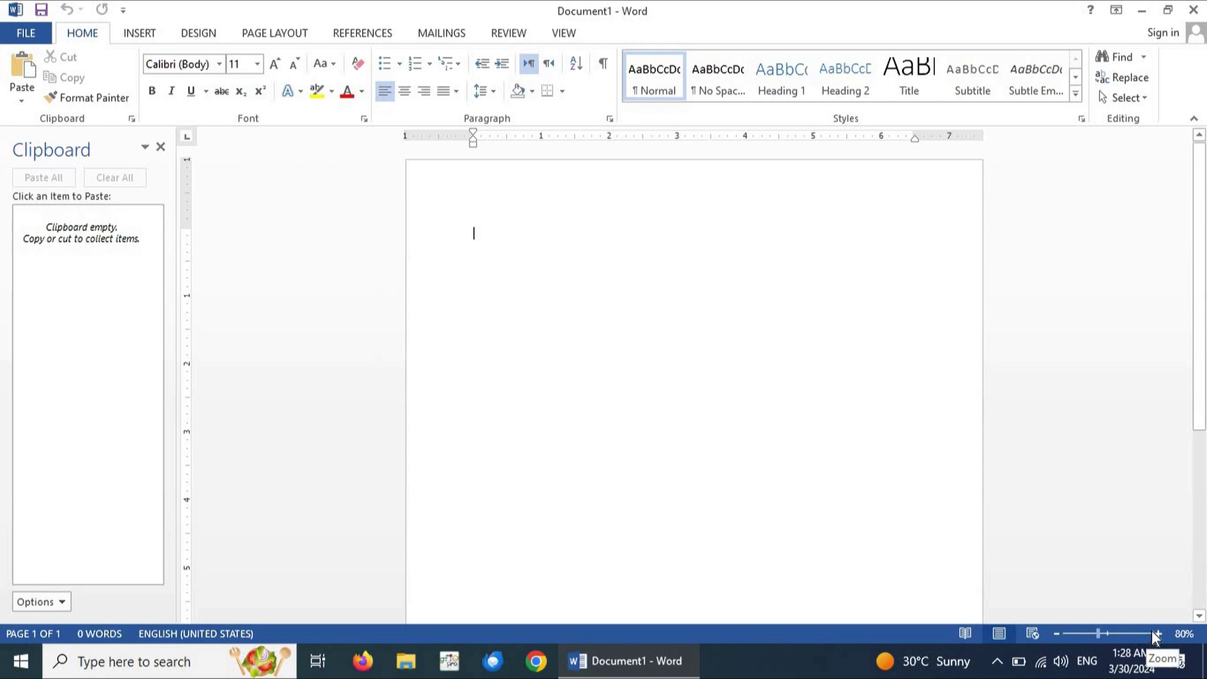
- Enlarge the document's zoom level to 130% for a closer view of the page
left_click(1156, 633)
left_click(1155, 632)
left_click(1155, 632)
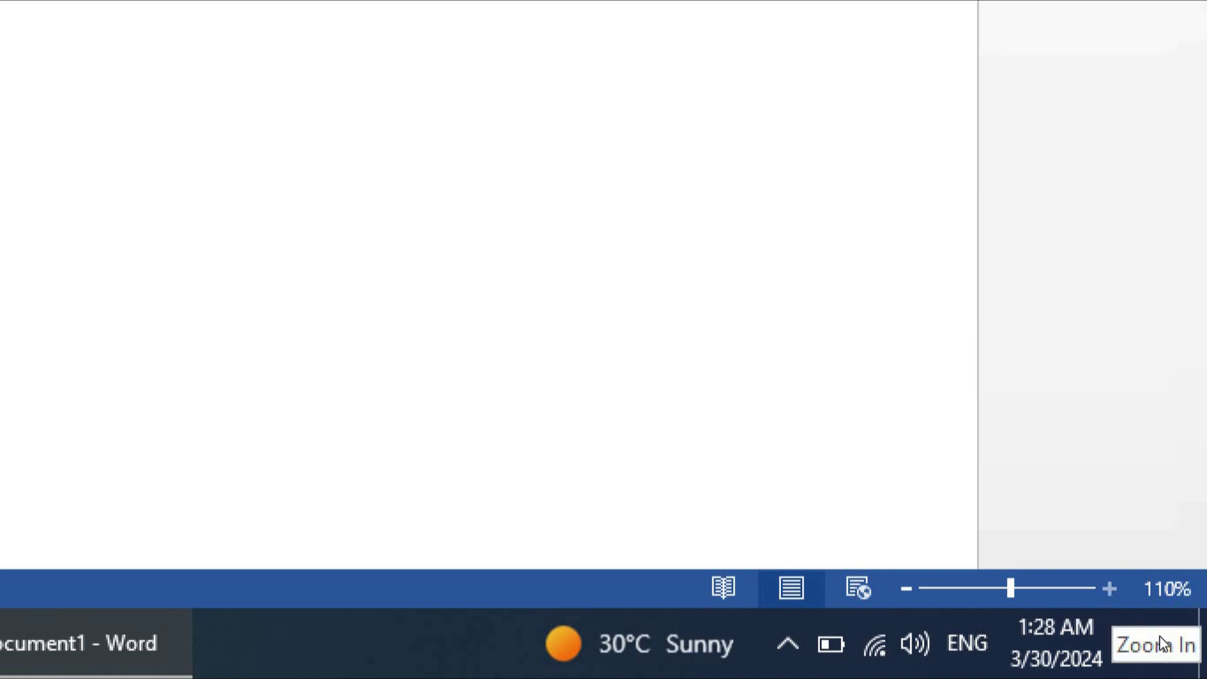
left_click(1110, 589)
left_click(1110, 589)
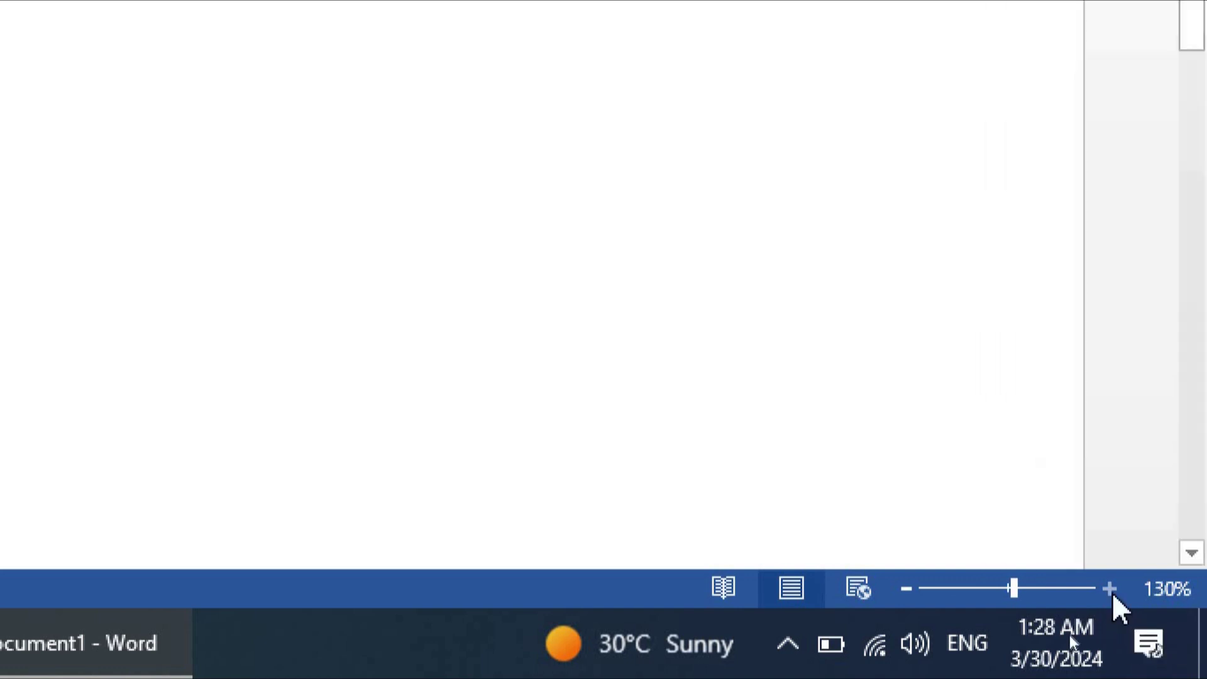
- Reduce the page zoom to 90% and bring it back up to 120%
left_click(906, 589)
left_click(906, 589)
left_click(905, 588)
left_click(906, 589)
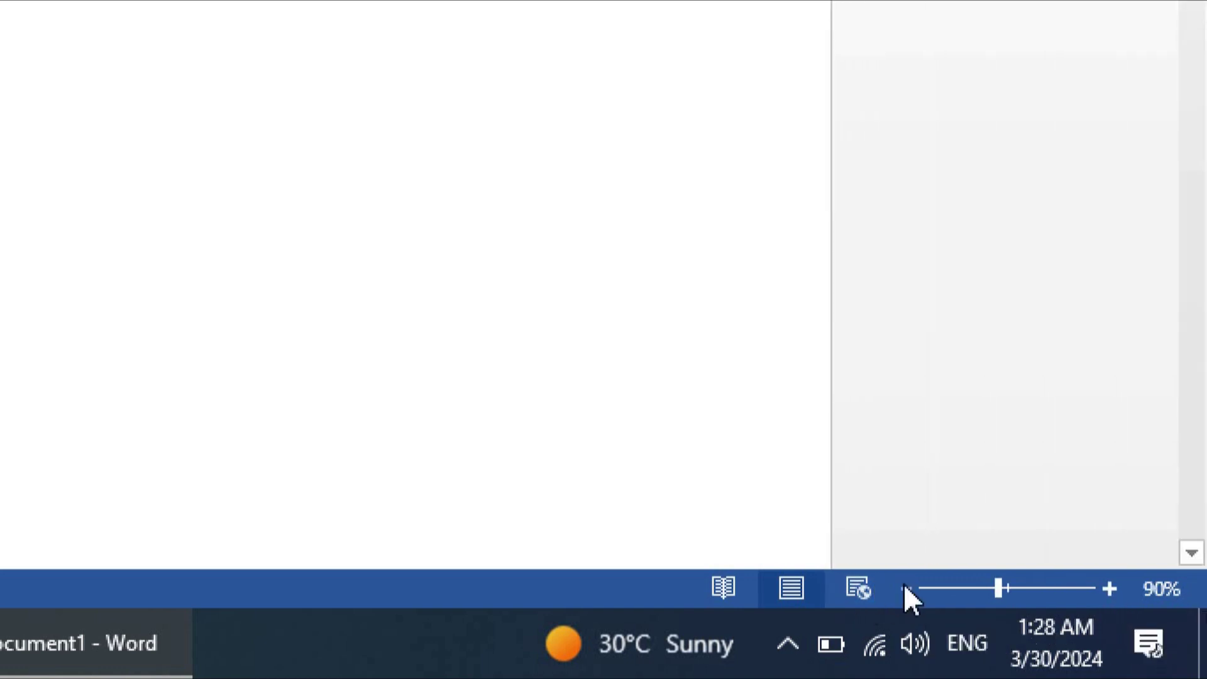
left_click(1108, 589)
left_click(1108, 589)
left_click(1108, 589)
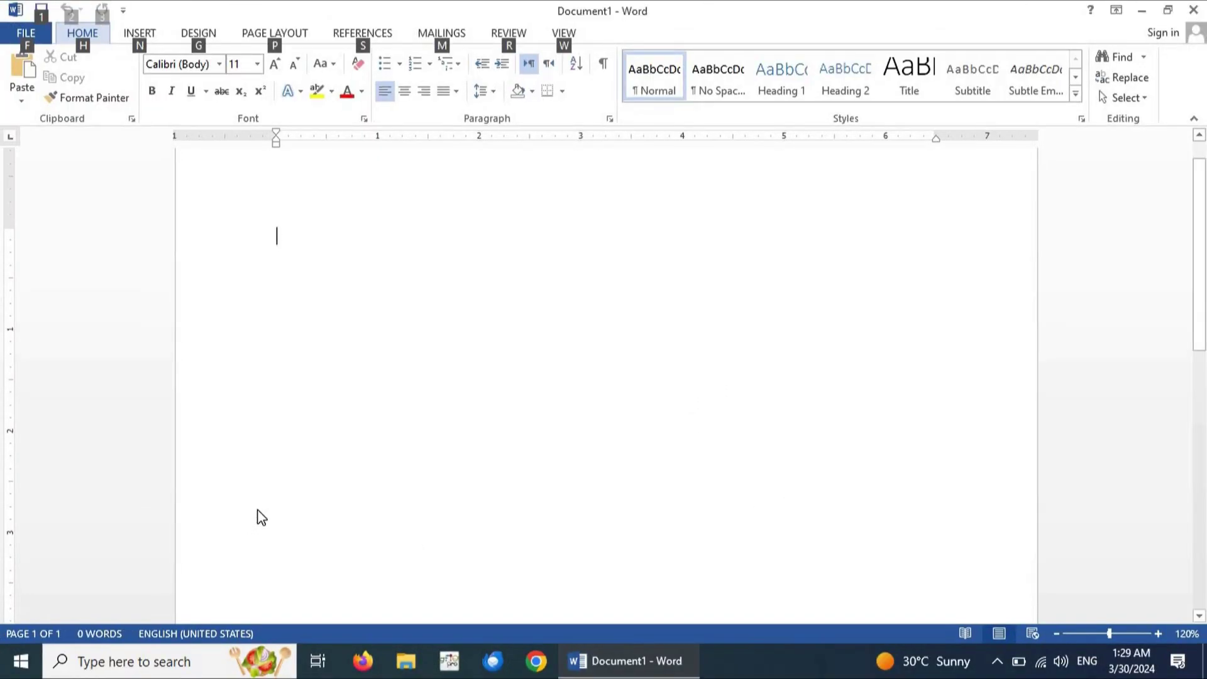
- Enter the text "IT Tips Programming" on the first line of the blank document
key("alt")
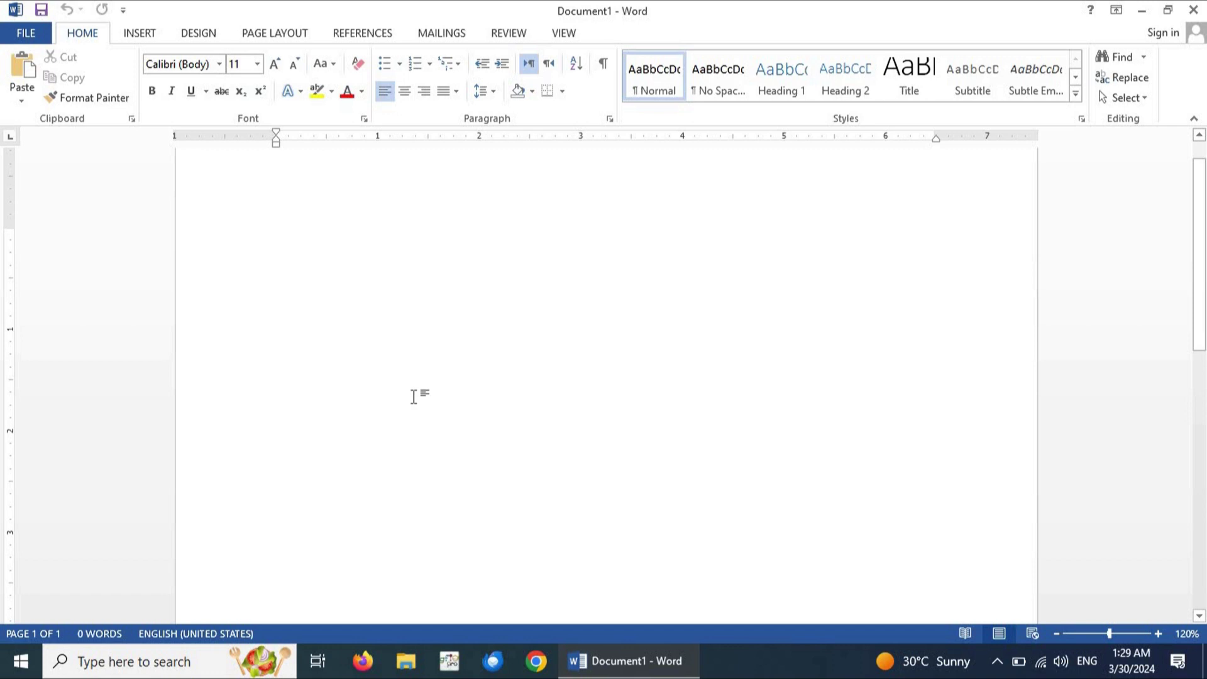
type("IT ")
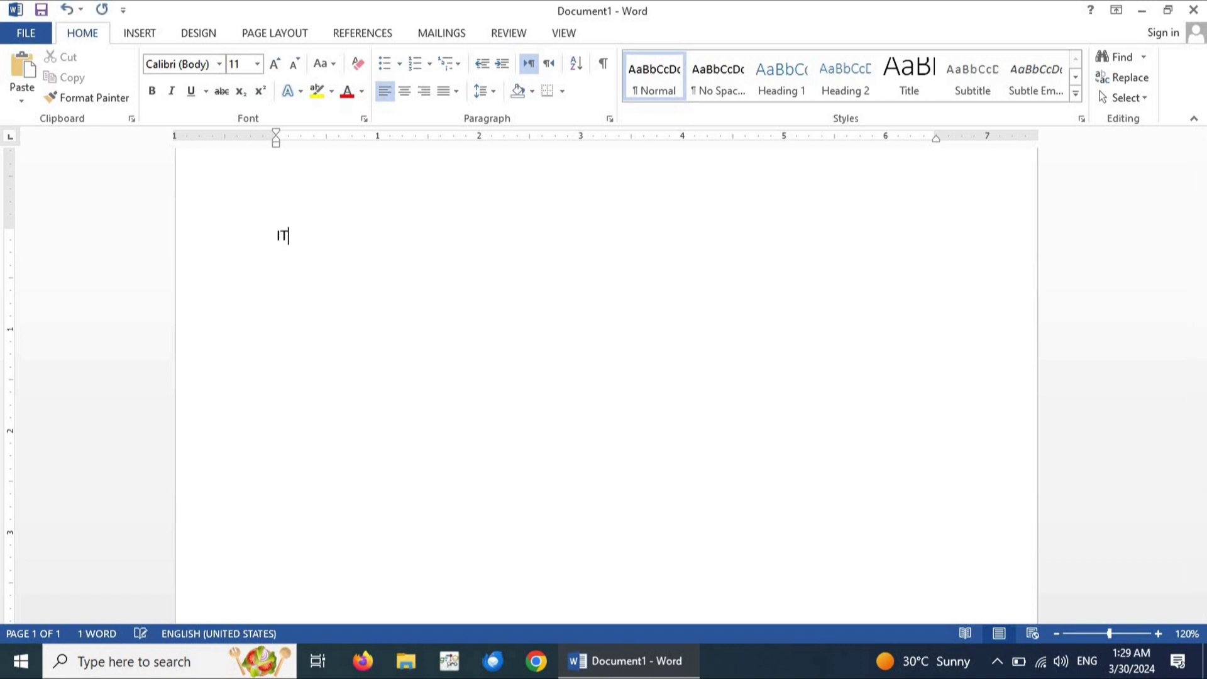
type("Tips Programming")
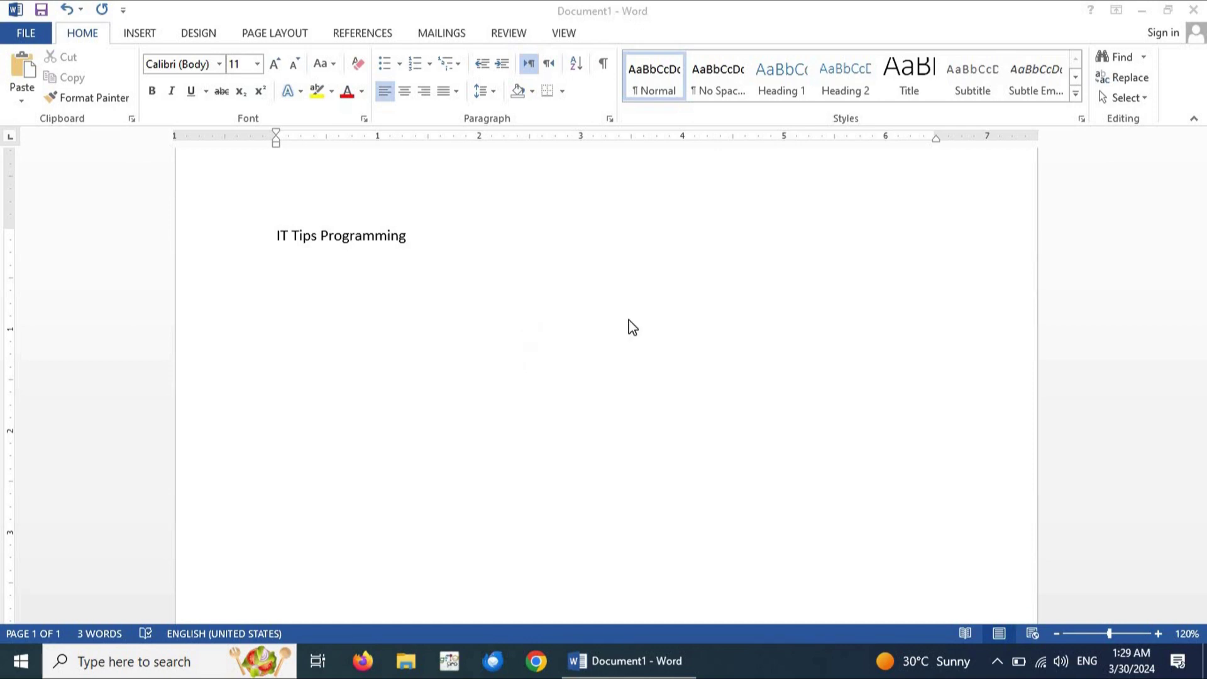
- Zoom the document out to 40% to view the whole page with its text
left_click(1057, 633)
left_click(1057, 634)
left_click(1057, 634)
left_click(1058, 634)
left_click(1057, 633)
left_click(1057, 633)
left_click(1057, 633)
left_click(1057, 634)
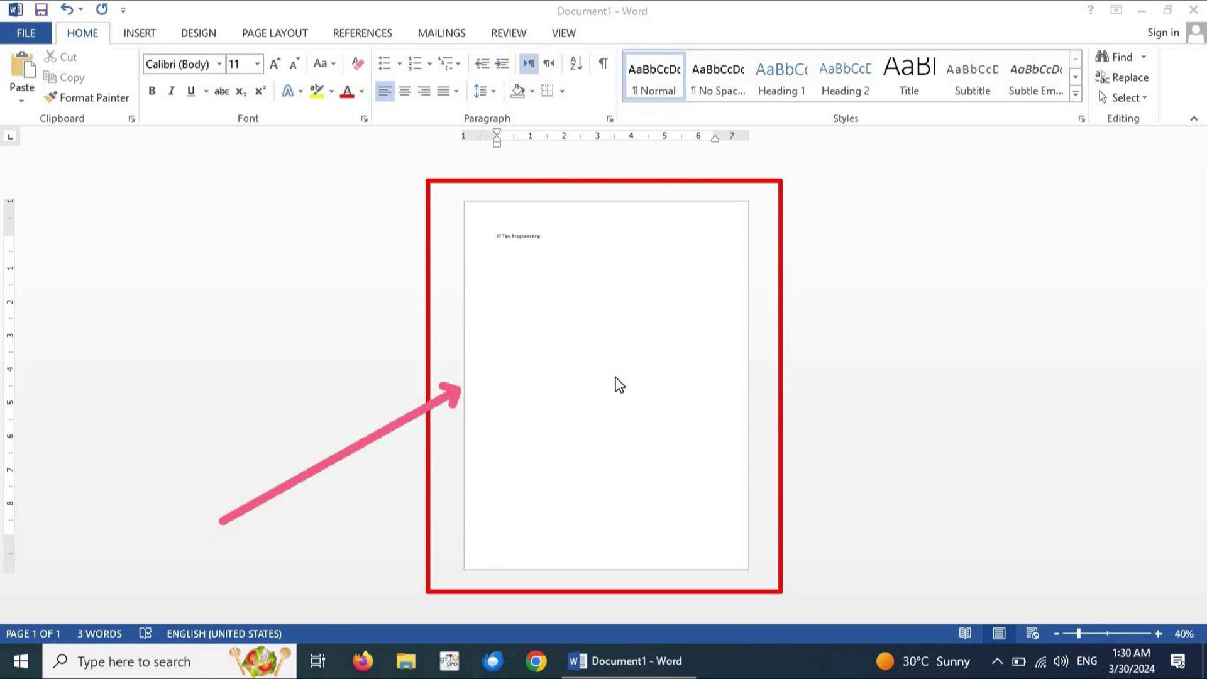
left_click(619, 385)
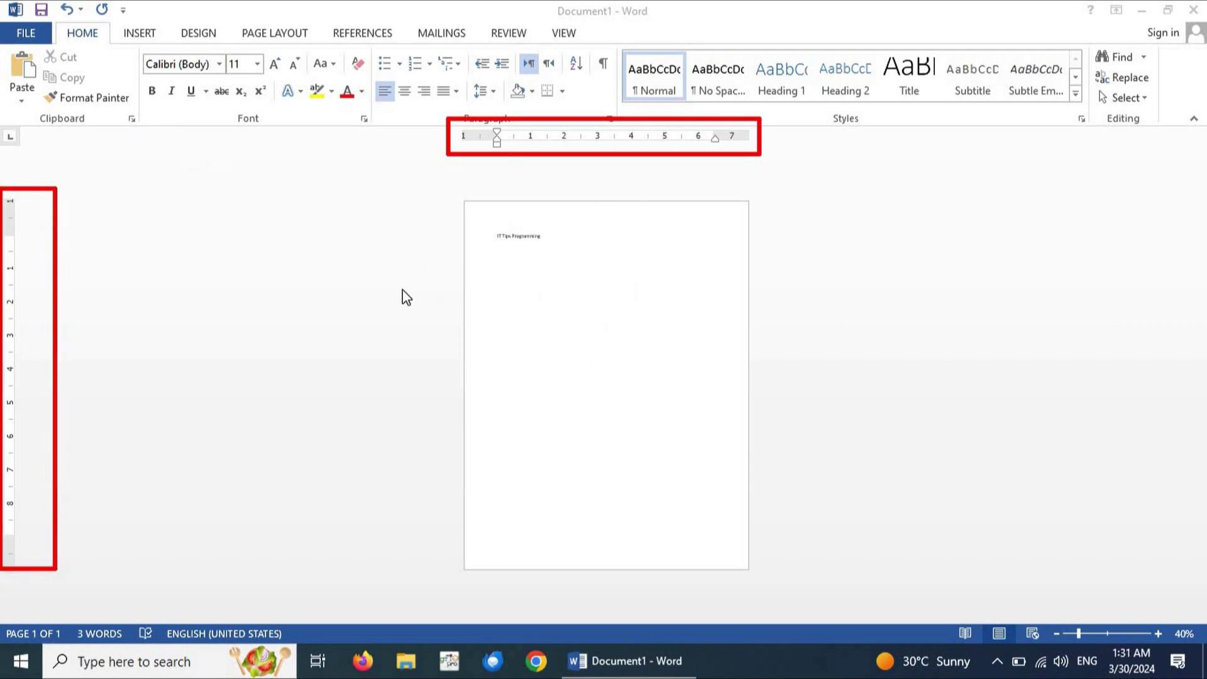
left_click_drag(402, 290, 468, 174)
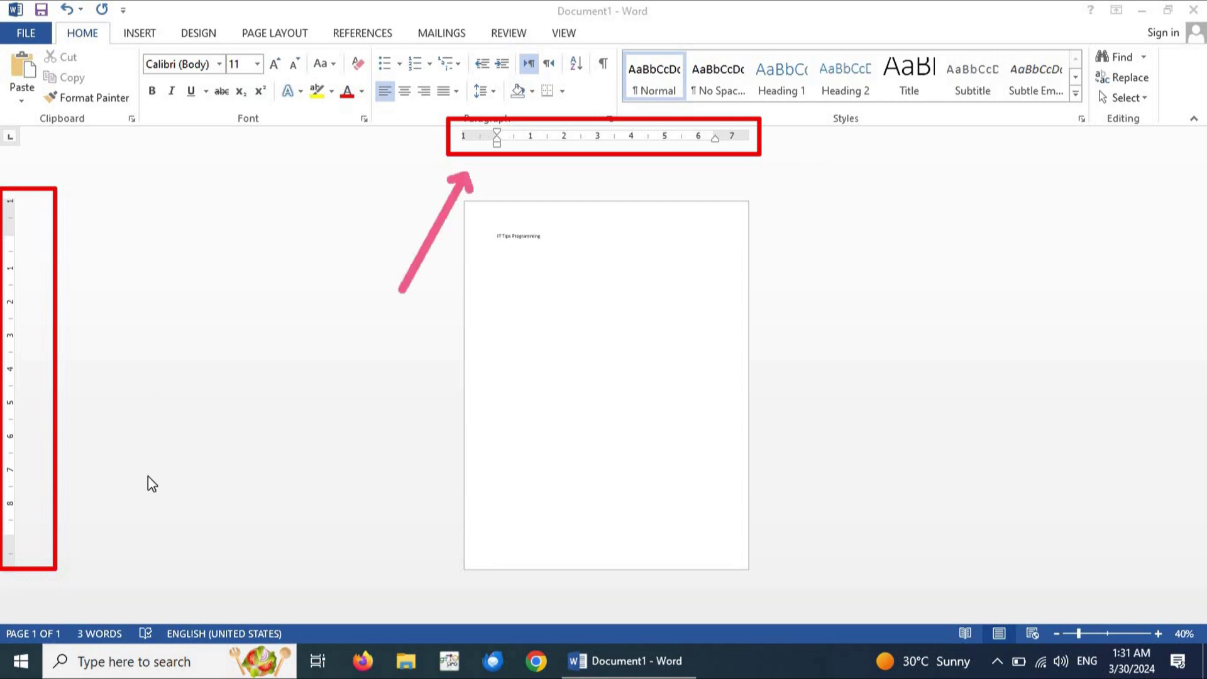
left_click_drag(147, 477, 75, 359)
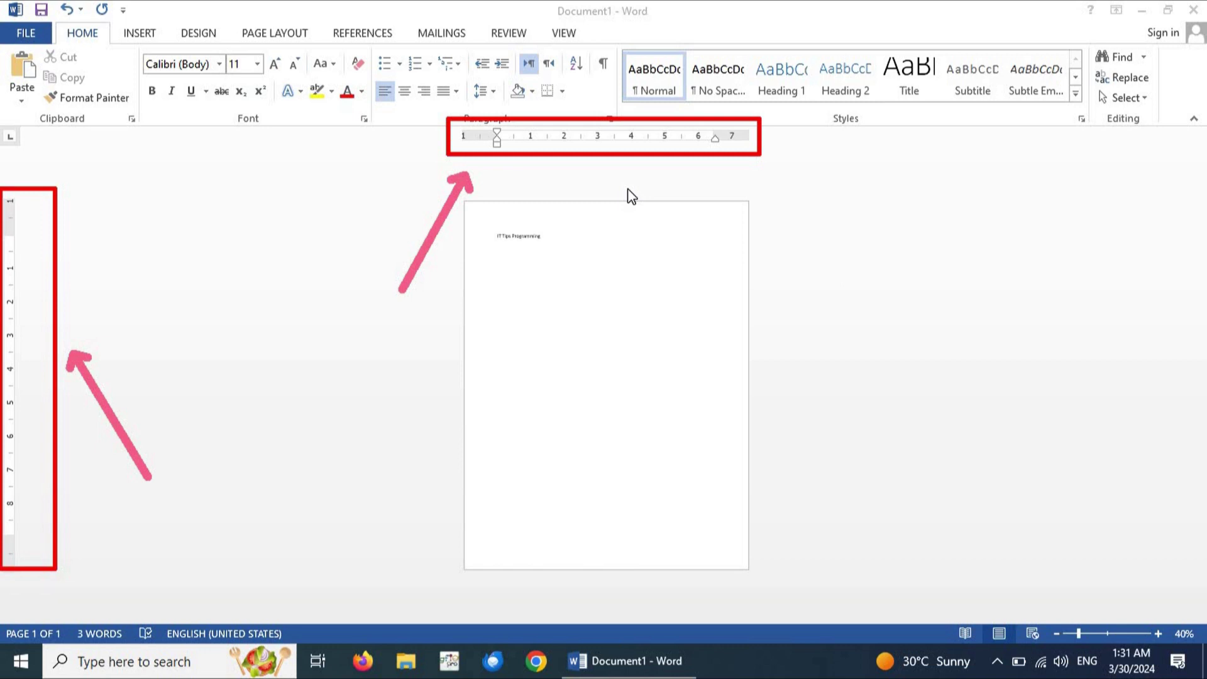
left_click(574, 353)
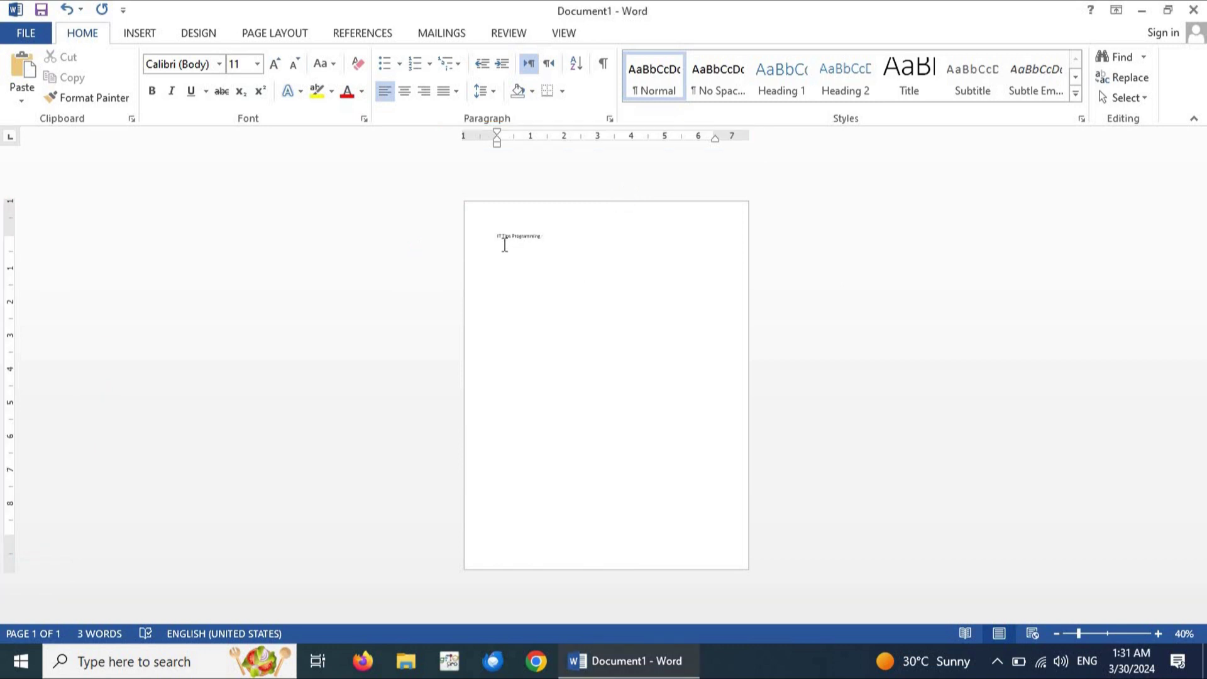
- Indent the first line of the "IT Tips Programming" paragraph by about 0.4 inch, using the horizontal ruler
scroll(532, 287, "up", 6)
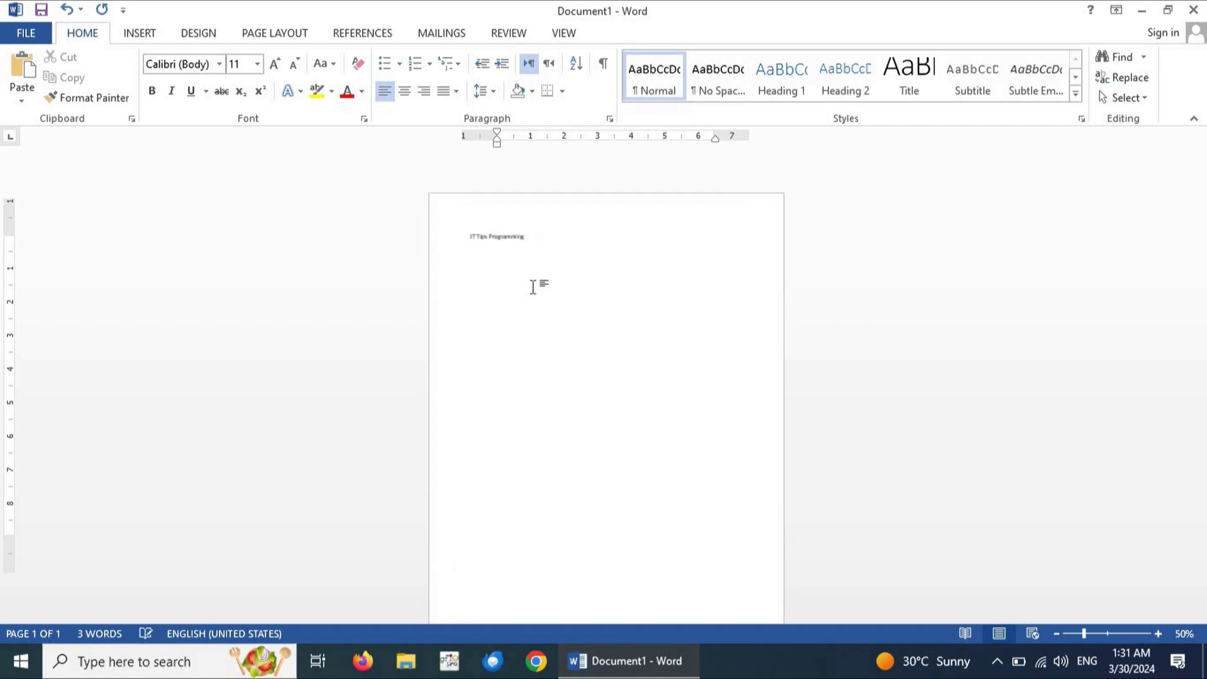
scroll(533, 287, "up", 3, "ctrl")
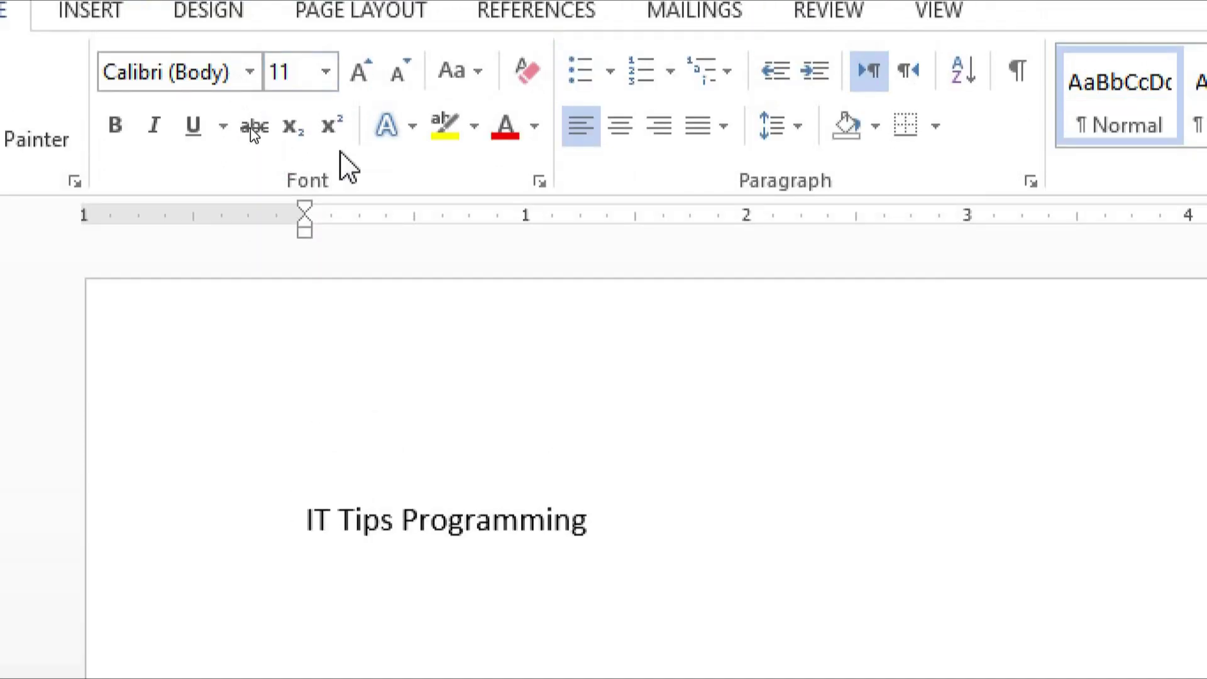
mouse_move(306, 204)
left_mouse_down()
mouse_move(396, 203)
mouse_move(292, 202)
mouse_move(434, 200)
mouse_move(35, 242)
mouse_move(82, 202)
mouse_move(498, 210)
mouse_move(391, 220)
left_mouse_up()
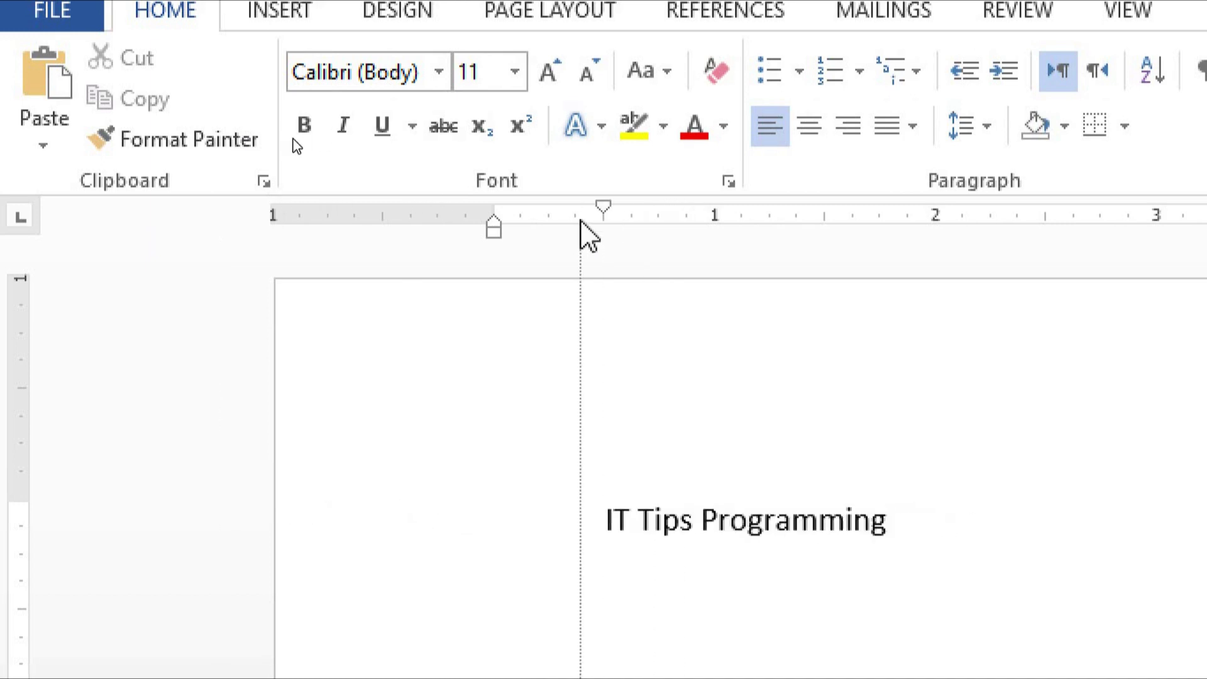
left_click_drag(581, 220, 587, 234)
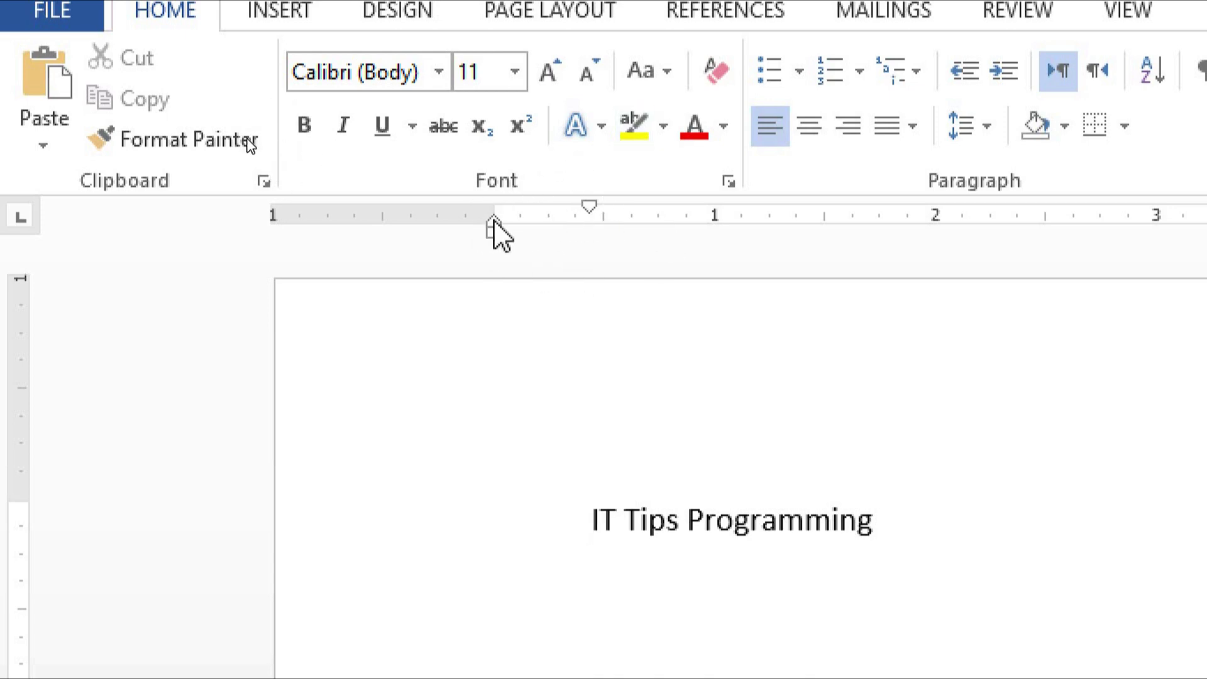
mouse_move(493, 220)
left_mouse_down()
mouse_move(630, 238)
mouse_move(496, 234)
mouse_move(727, 251)
mouse_move(614, 251)
mouse_move(493, 229)
left_mouse_up()
- Add left tab stops at 0.25" and 0.69" to the "IT Tips Programming" paragraph and close the tab settings
left_click(646, 220)
double_click(646, 220)
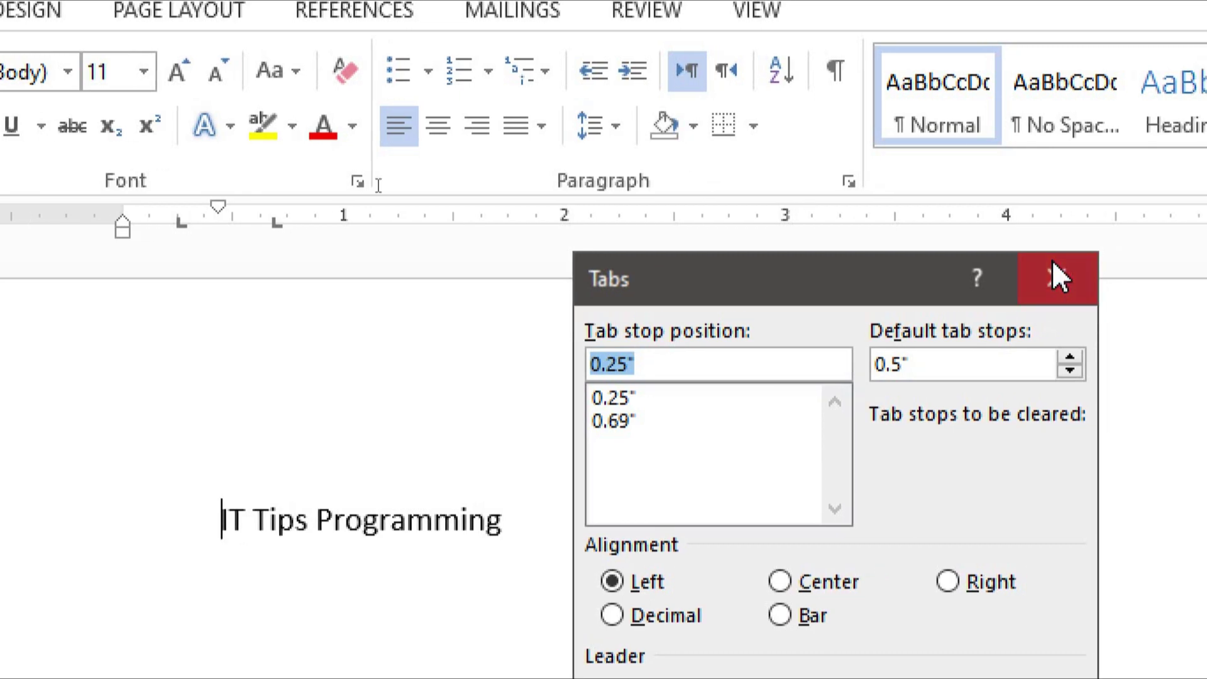
left_click(1058, 277)
key("alt")
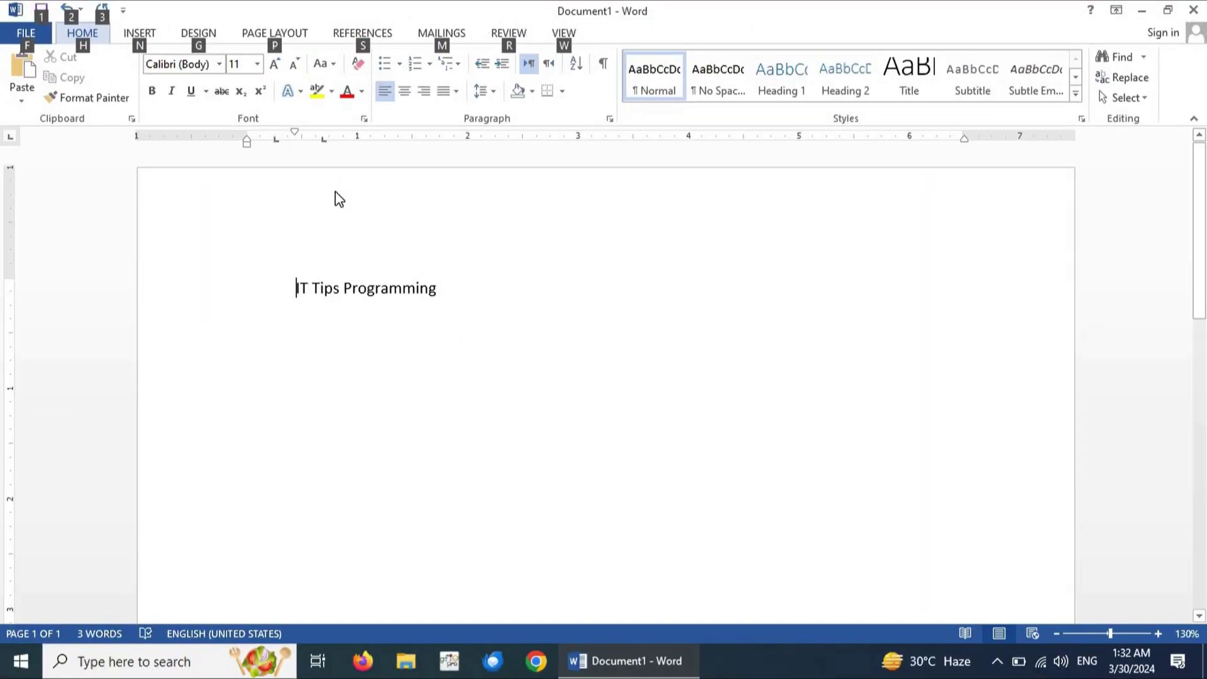
left_click(561, 353)
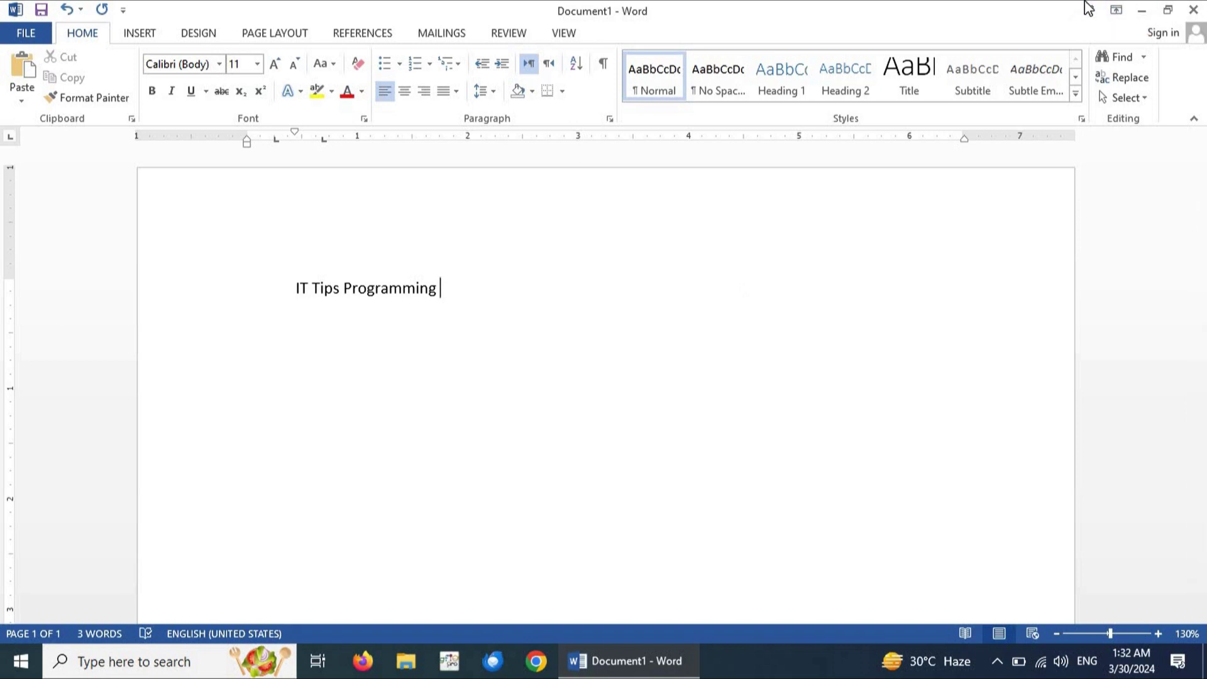
- Restore the document window to its smaller size and maximize it again
left_click(1167, 9)
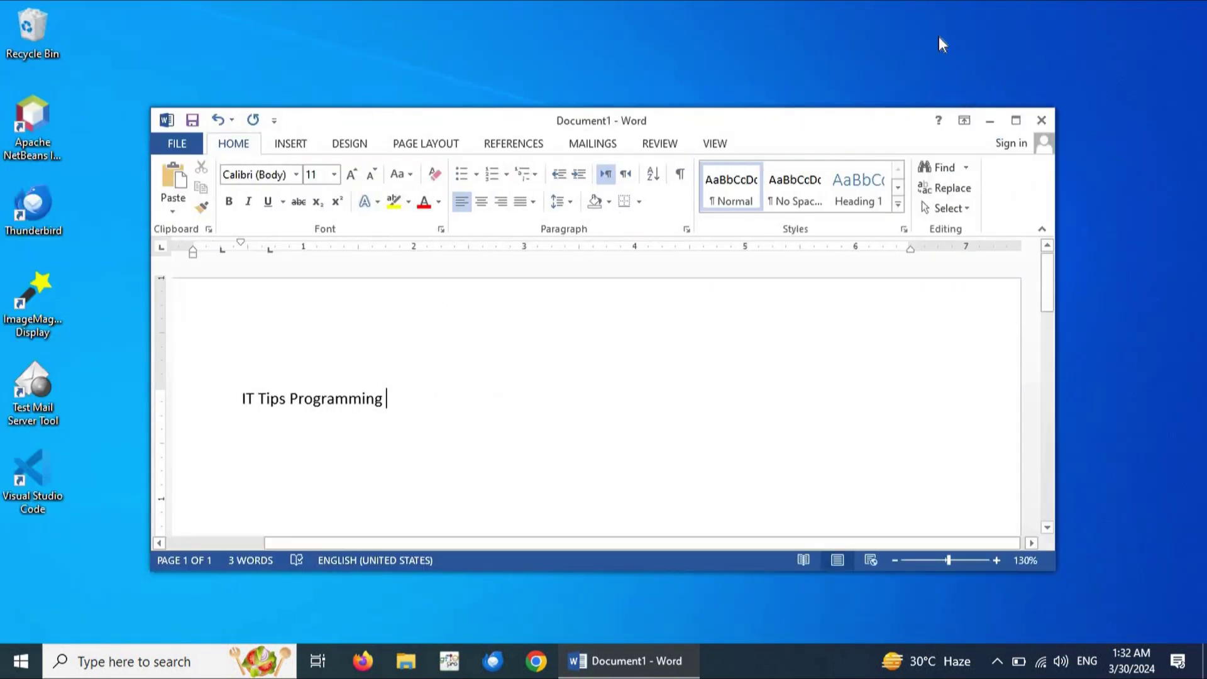
left_click(915, 104)
left_click(1015, 120)
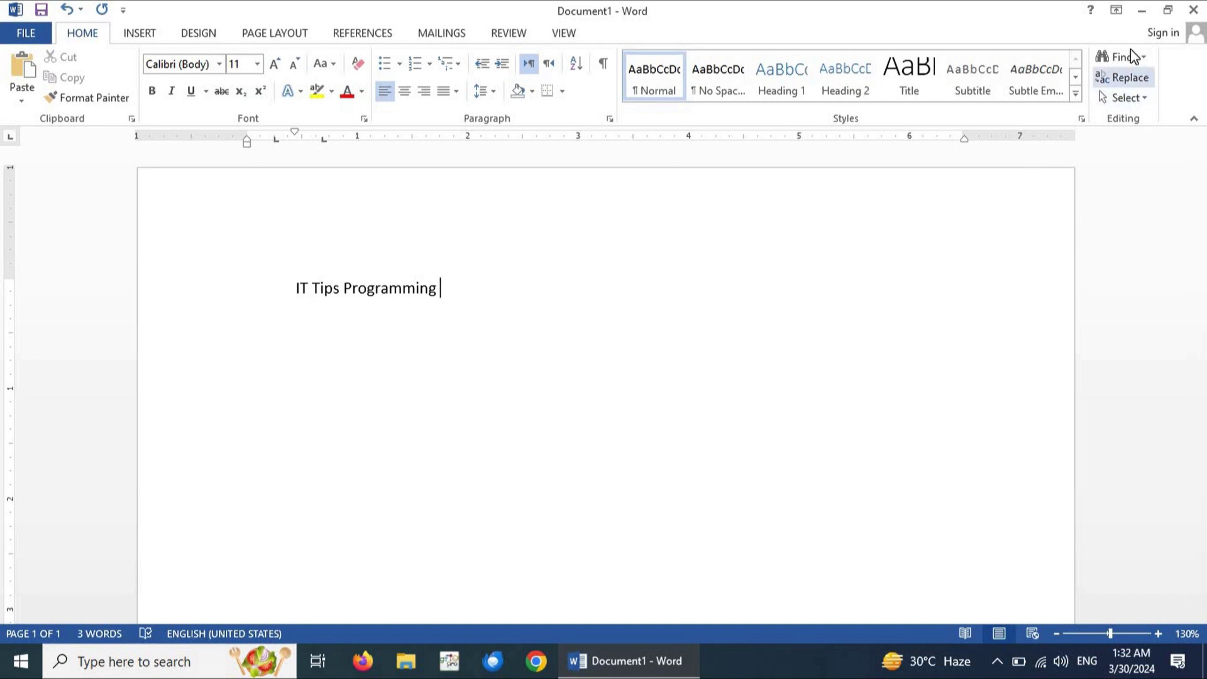
- Browse the View, References and Insert command groups, and return to the Home commands
left_click(563, 33)
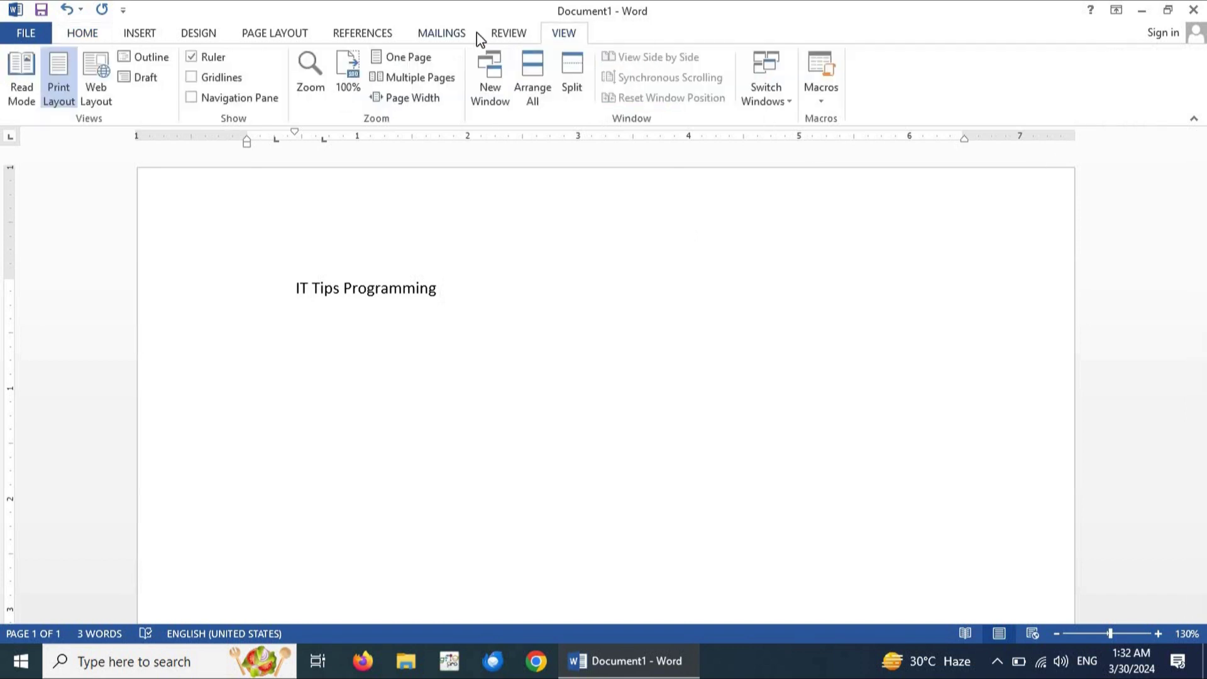
left_click(476, 32)
left_click(378, 34)
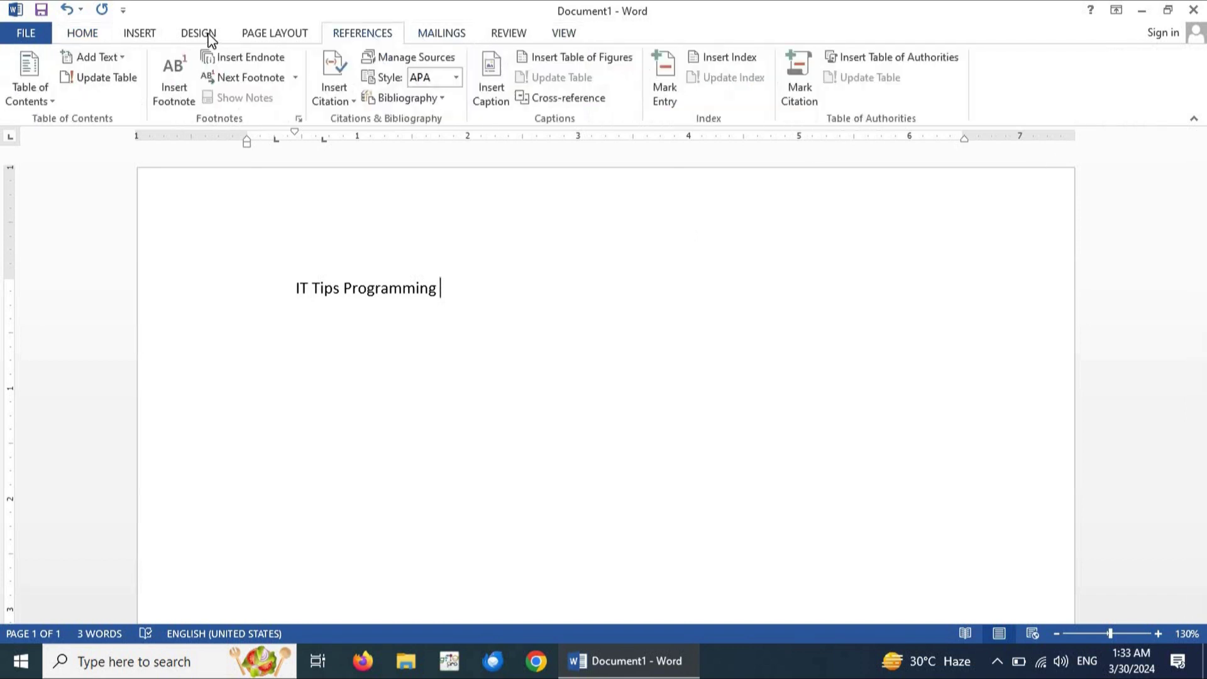
left_click(251, 34)
left_click(153, 39)
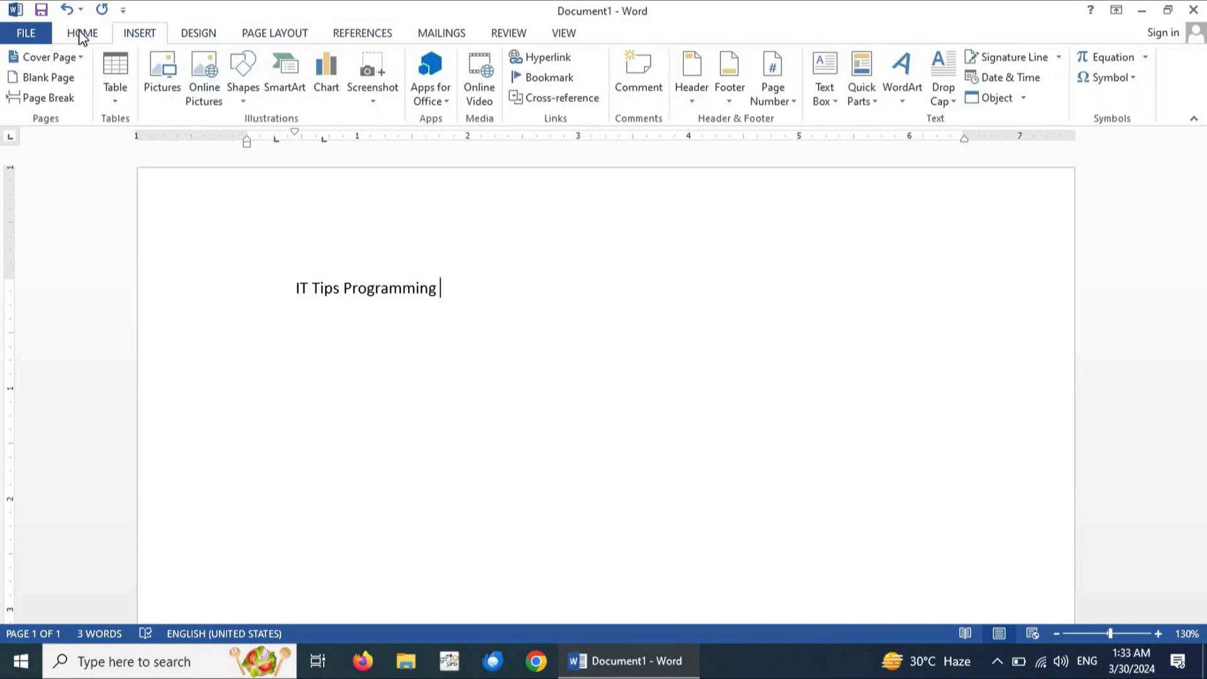
left_click(82, 35)
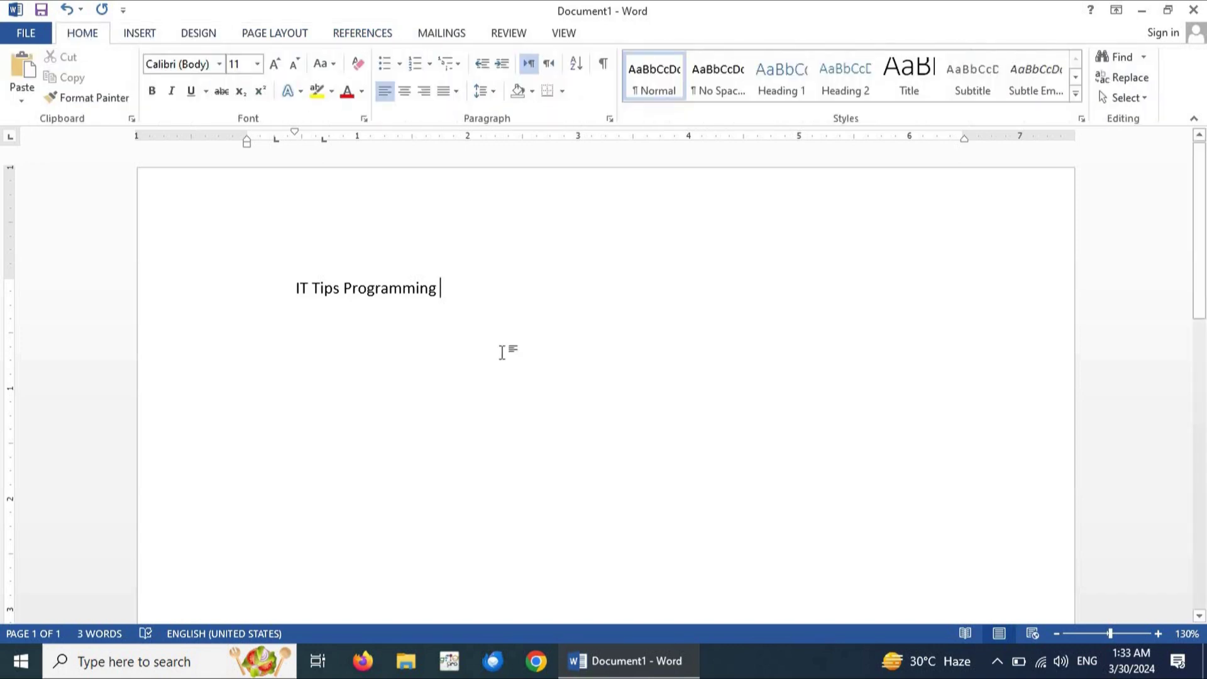